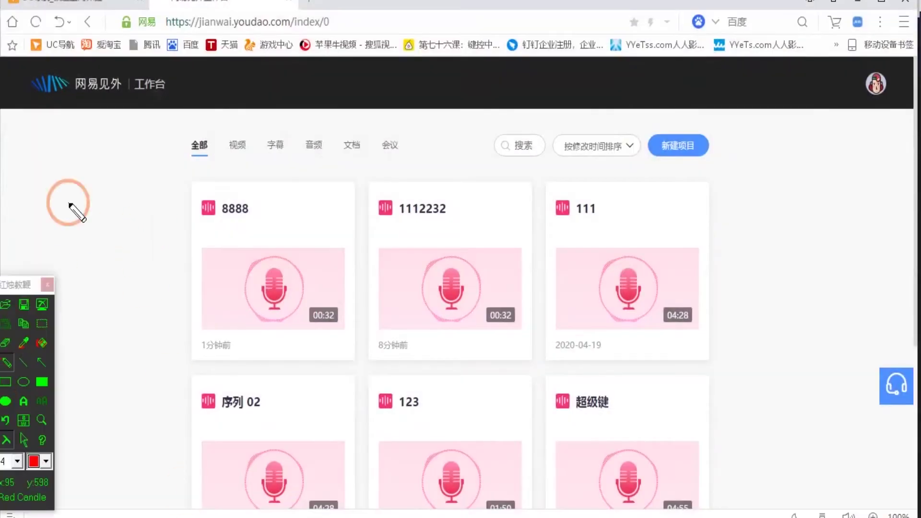
pyautogui.moveTo(128, 107)
pyautogui.mouseDown()
pyautogui.moveTo(55, 68)
pyautogui.moveTo(108, 64)
pyautogui.moveTo(127, 77)
pyautogui.moveTo(128, 110)
pyautogui.mouseUp()
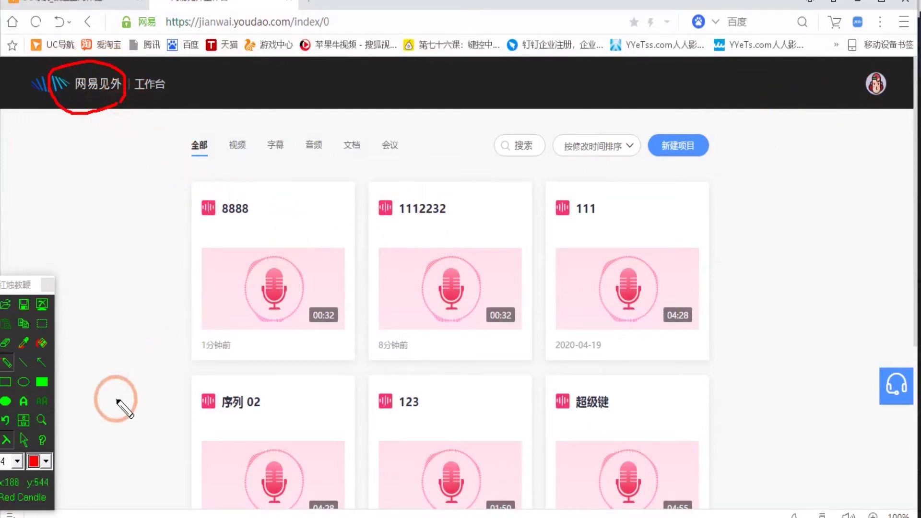
pyautogui.click(26, 442)
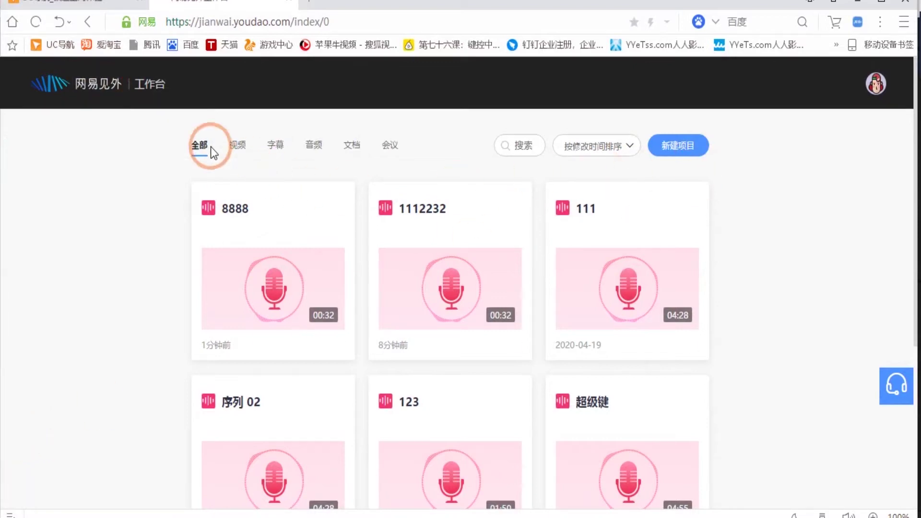
# Create a new speech transcription (语音转写) project and name it 99999.
pyautogui.click(676, 149)
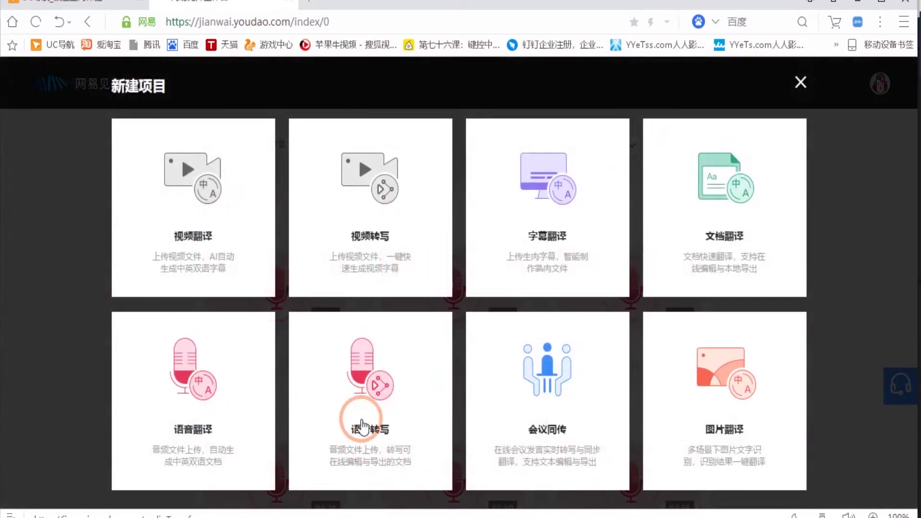
pyautogui.click(368, 391)
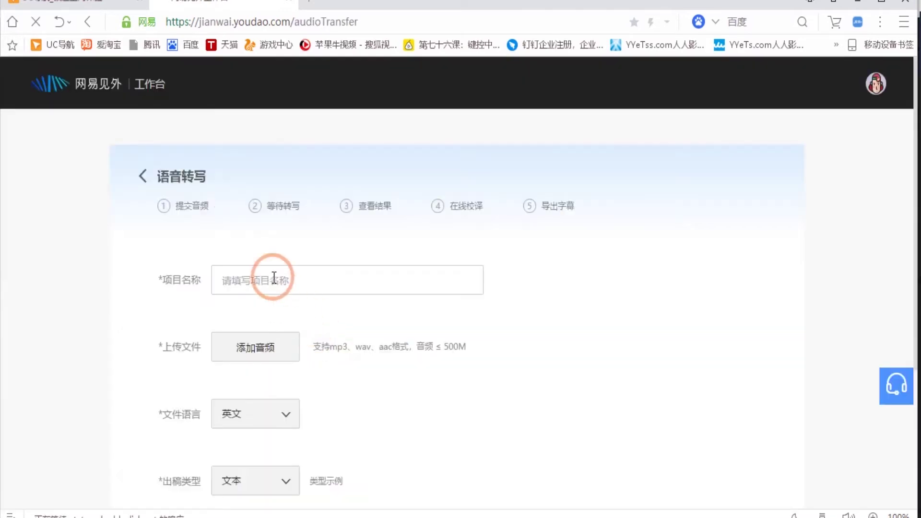
pyautogui.click(287, 280)
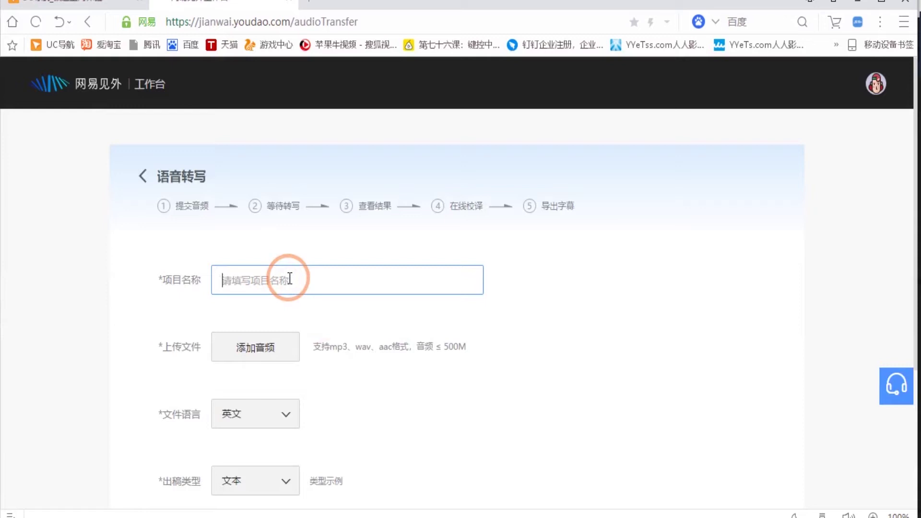
pyautogui.write('99999')
pyautogui.click(608, 293)
# Upload the audio file 人生如酒，饱含着酸.mp3 from the desktop to the project.
pyautogui.click(257, 350)
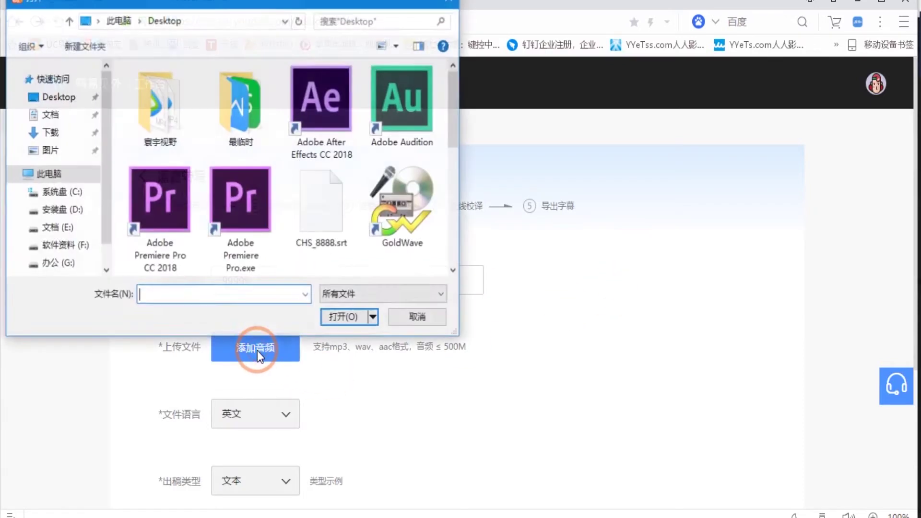
pyautogui.moveTo(456, 127); pyautogui.dragTo(443, 260)
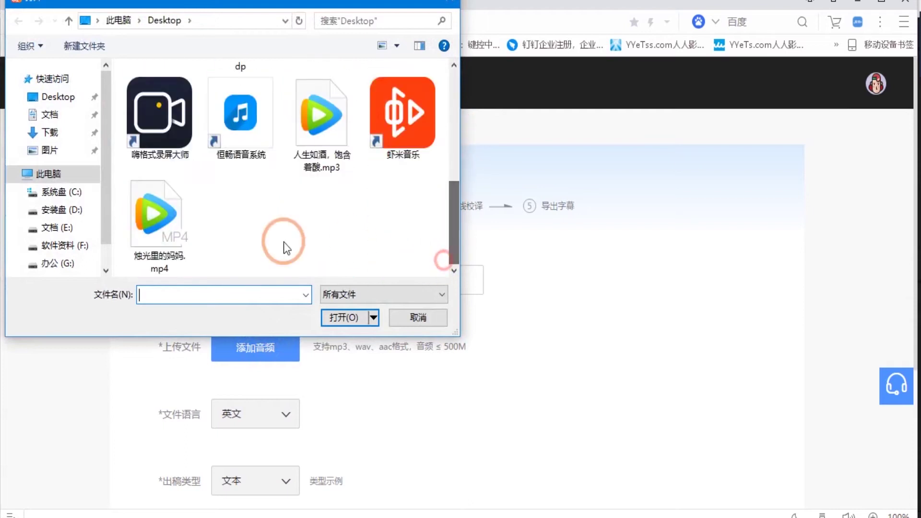
pyautogui.click(311, 120)
pyautogui.click(336, 316)
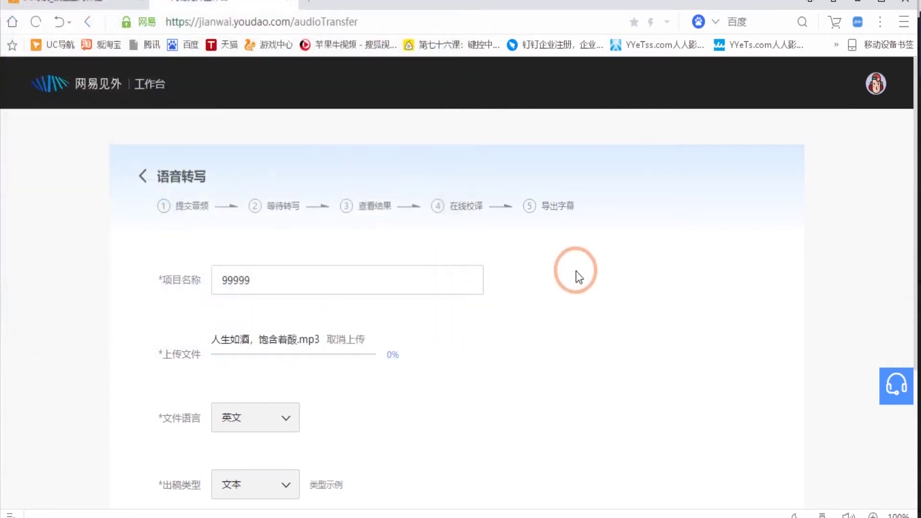
# Set the file language to 中文, choose subtitles as the output type, and submit the transcription project.
pyautogui.scroll(-3, 575, 272)
pyautogui.click(287, 263)
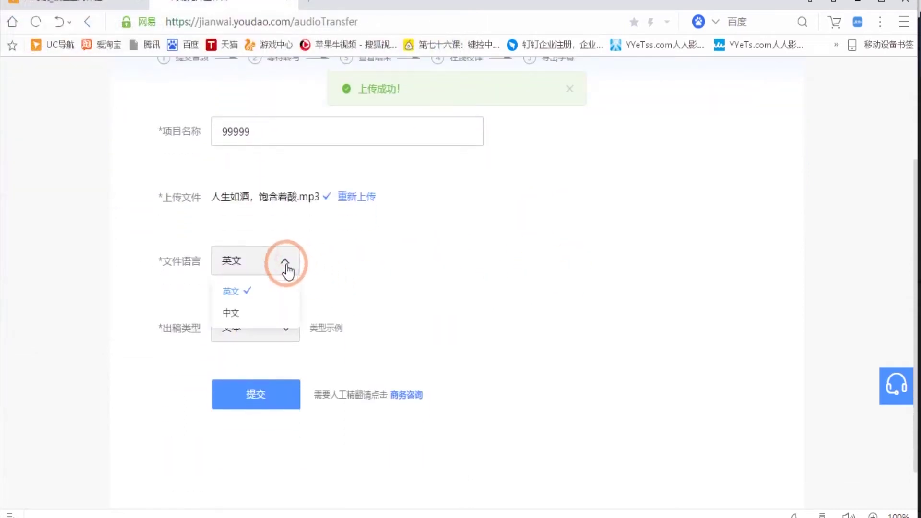
pyautogui.click(243, 315)
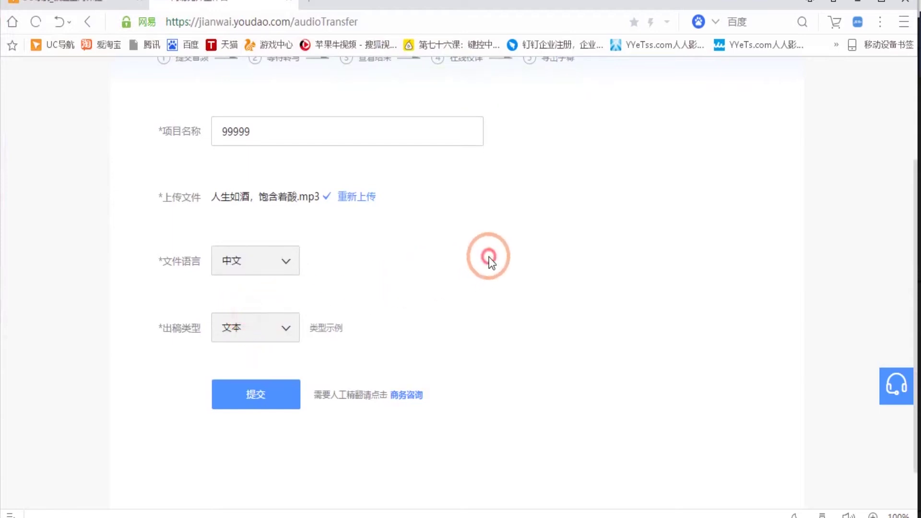
pyautogui.click(286, 329)
pyautogui.click(245, 383)
pyautogui.click(258, 399)
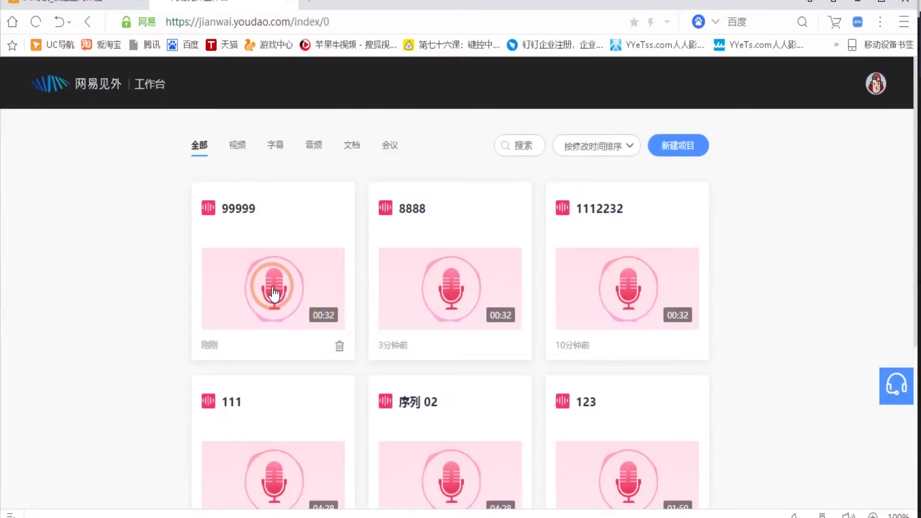
# Open the 99999 project and look through its transcribed lines and their time codes.
pyautogui.click(273, 292)
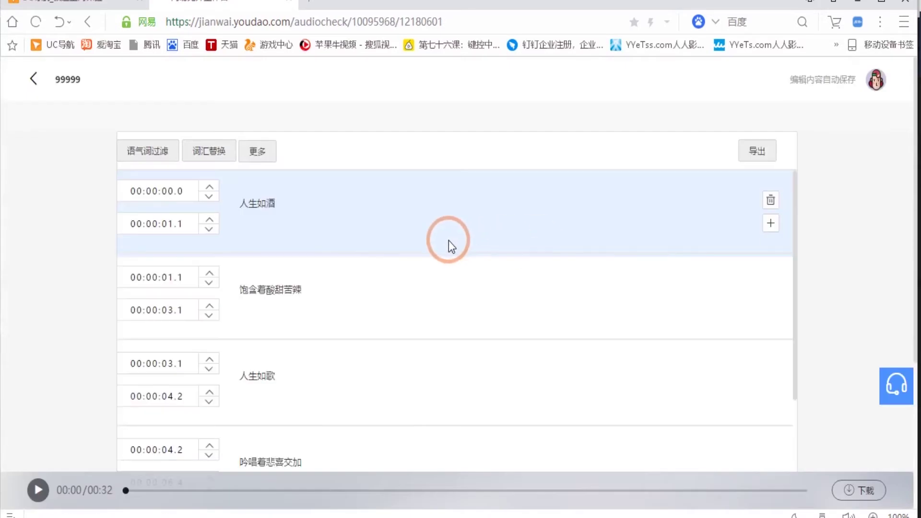
pyautogui.scroll(-5, 369, 240)
pyautogui.click(346, 258)
pyautogui.scroll(-1, 347, 258)
pyautogui.click(346, 267)
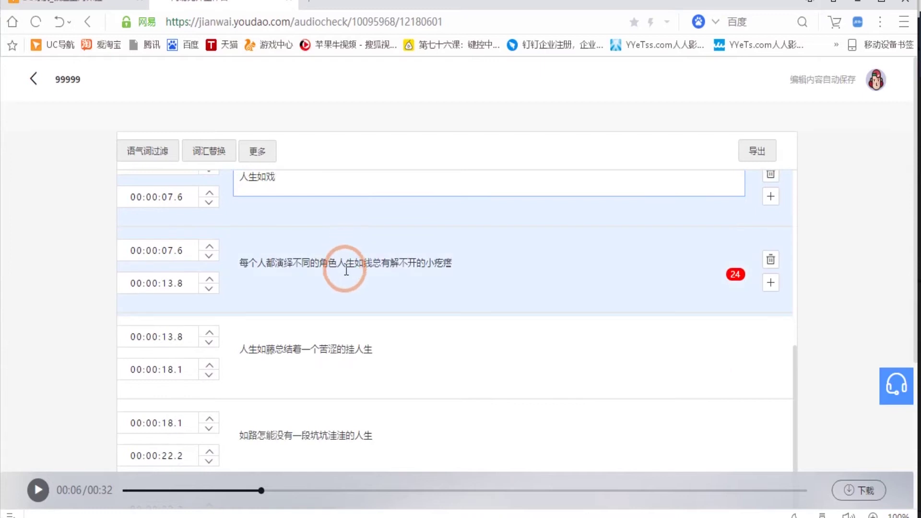
pyautogui.scroll(-2, 347, 267)
pyautogui.scroll(7, 345, 251)
# Export the transcription and download it to the desktop (桌面) as CHS_99999.srt.
pyautogui.click(757, 151)
pyautogui.click(423, 260)
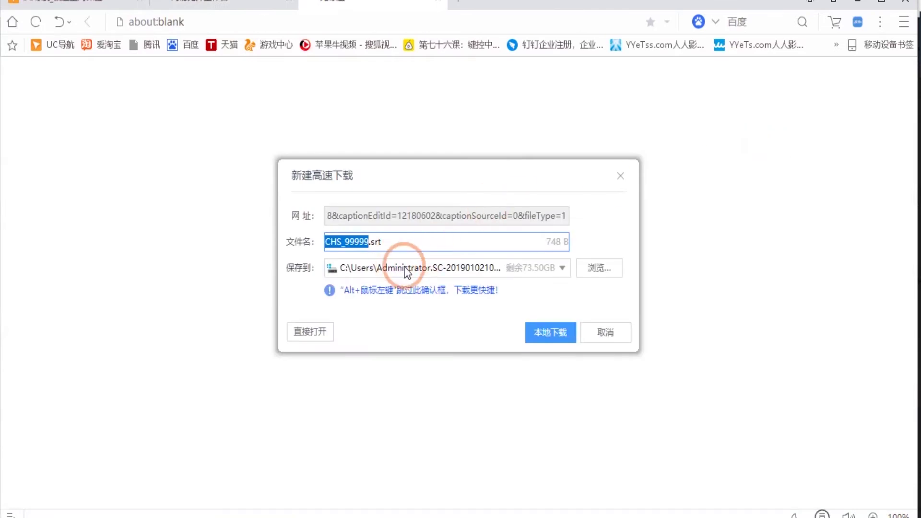
pyautogui.click(610, 269)
pyautogui.click(368, 180)
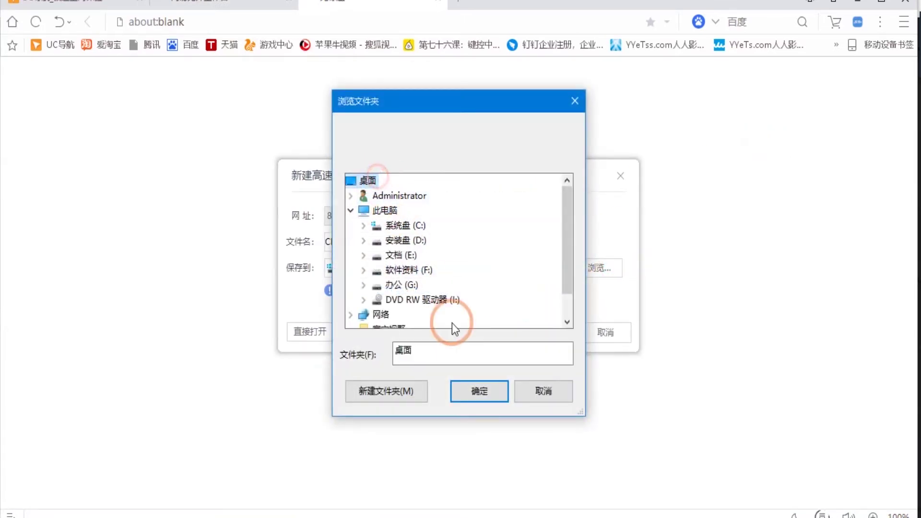
pyautogui.click(479, 392)
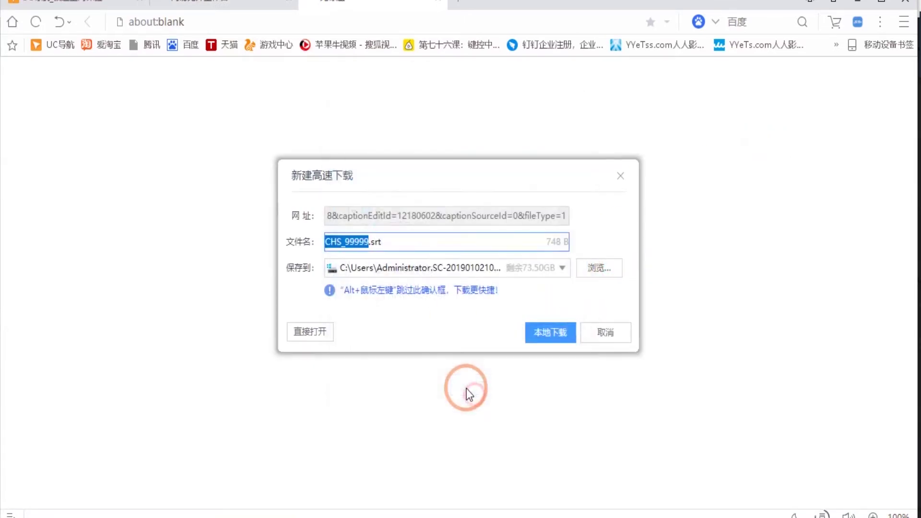
pyautogui.click(549, 332)
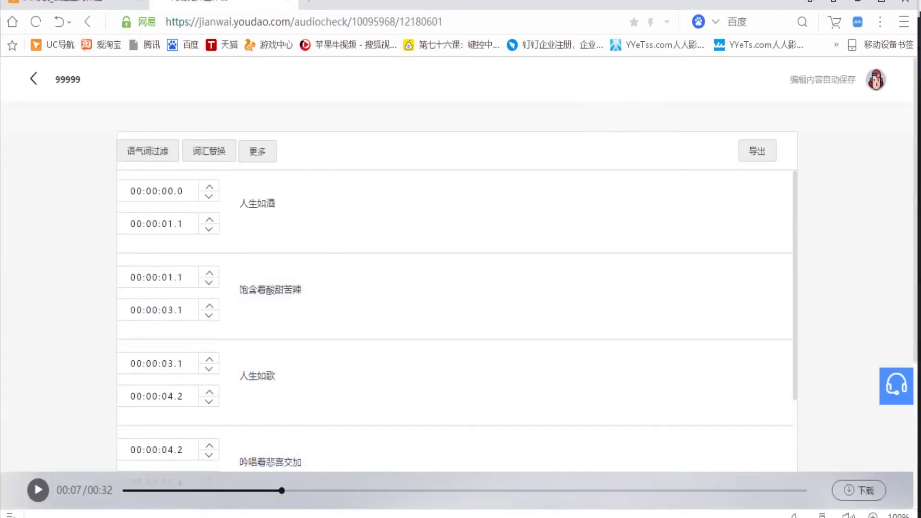
# Show the desktop and open the downloaded CHS_99999.srt file with Notepad (记事本).
pyautogui.rightClick(260, 517)
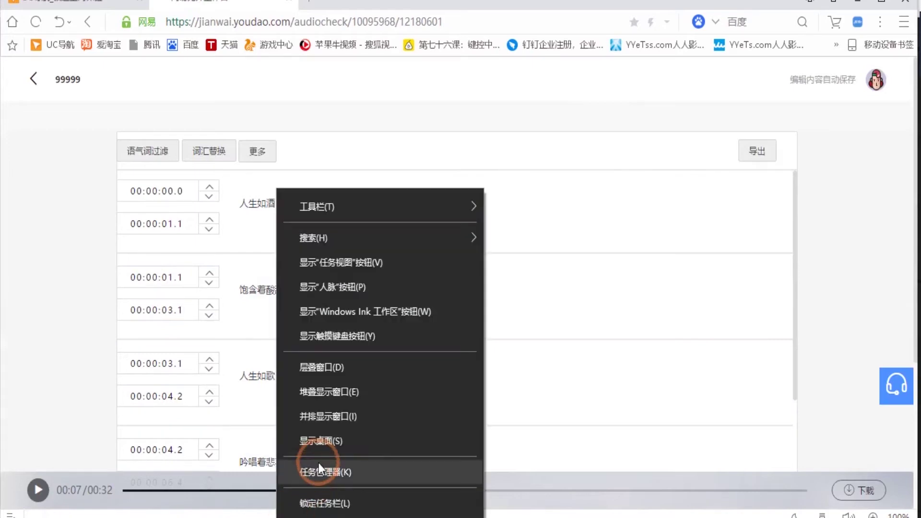
pyautogui.click(321, 448)
pyautogui.click(231, 165)
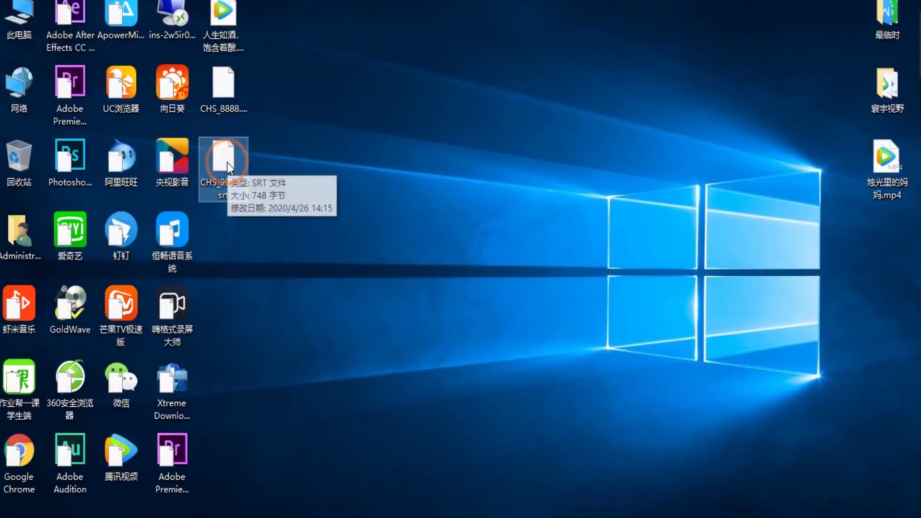
pyautogui.moveTo(226, 161); pyautogui.dragTo(245, 178)
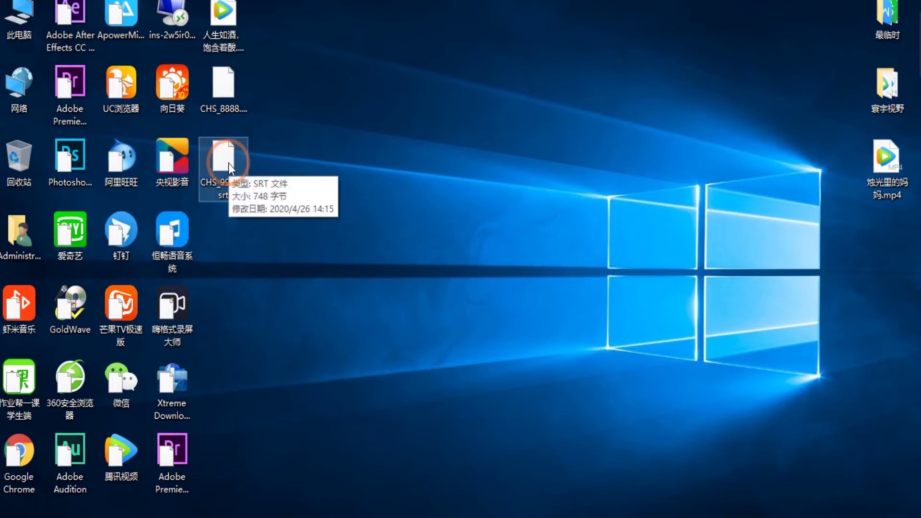
pyautogui.doubleClick(229, 163)
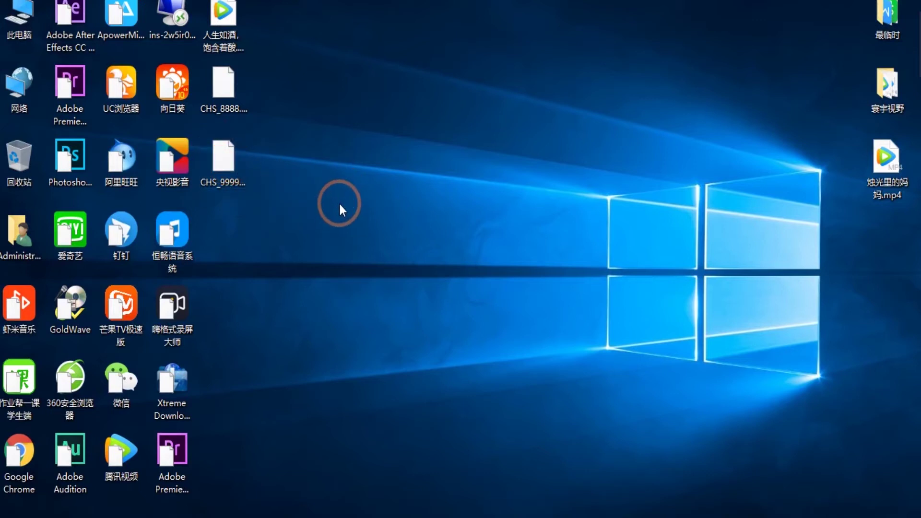
pyautogui.click(358, 191)
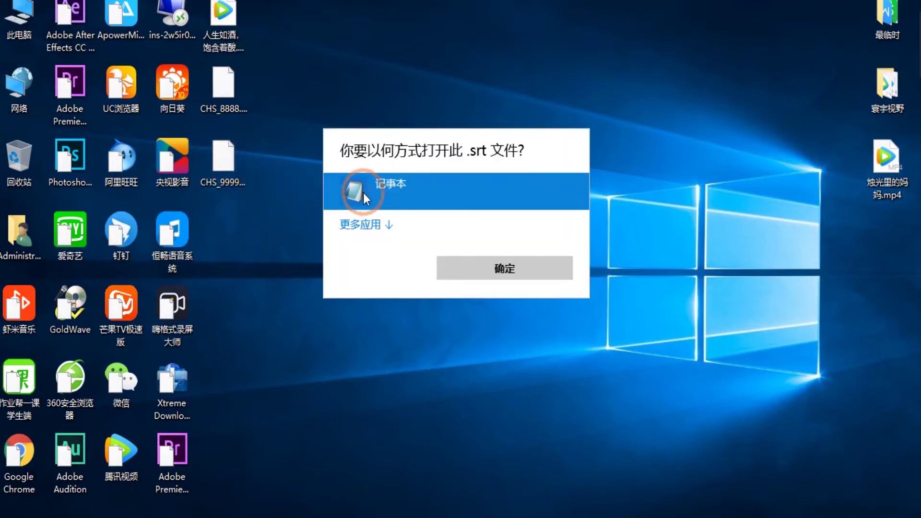
pyautogui.click(469, 270)
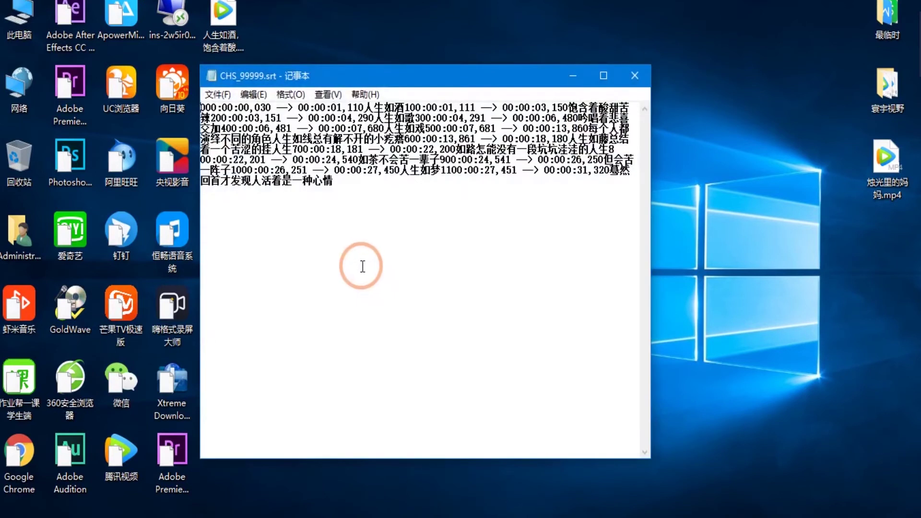
# Save a copy of the subtitle file on the desktop as 00CHS_99999.srt with UTF-8 encoding, and close Notepad and the news pop-up.
pyautogui.click(218, 96)
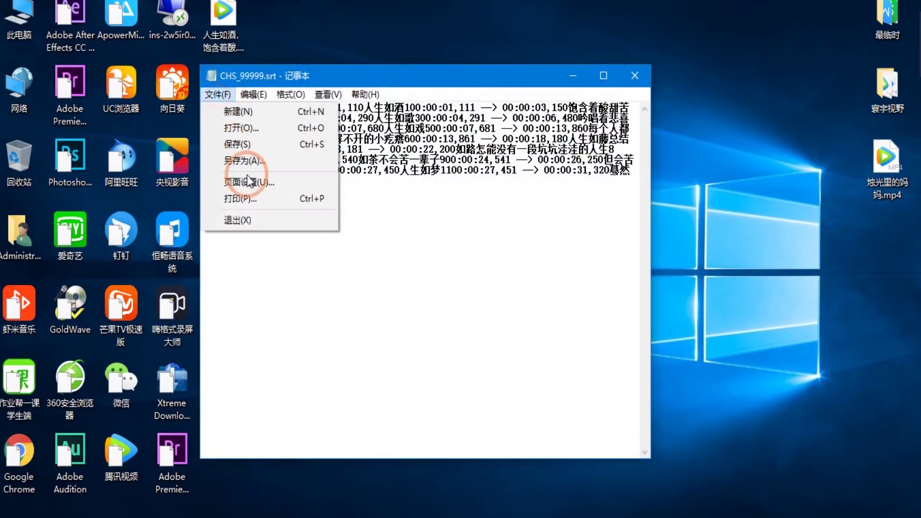
pyautogui.click(246, 161)
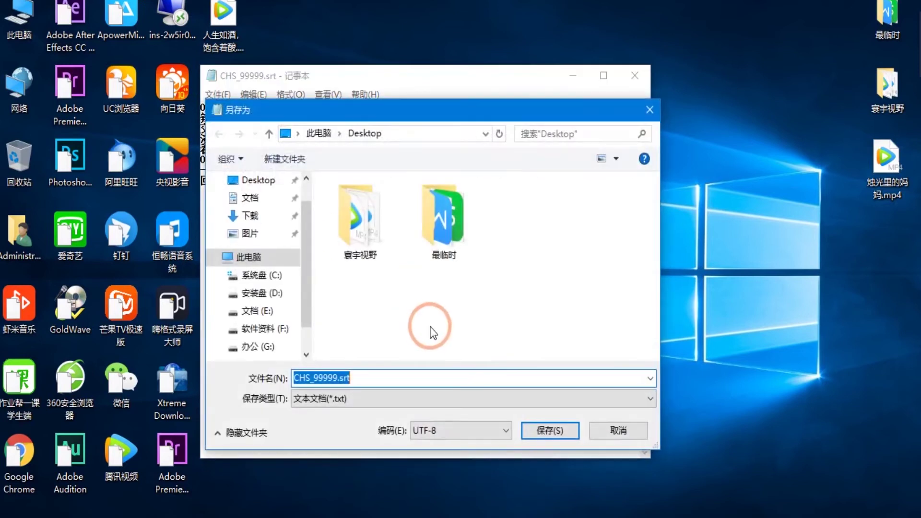
pyautogui.click(508, 430)
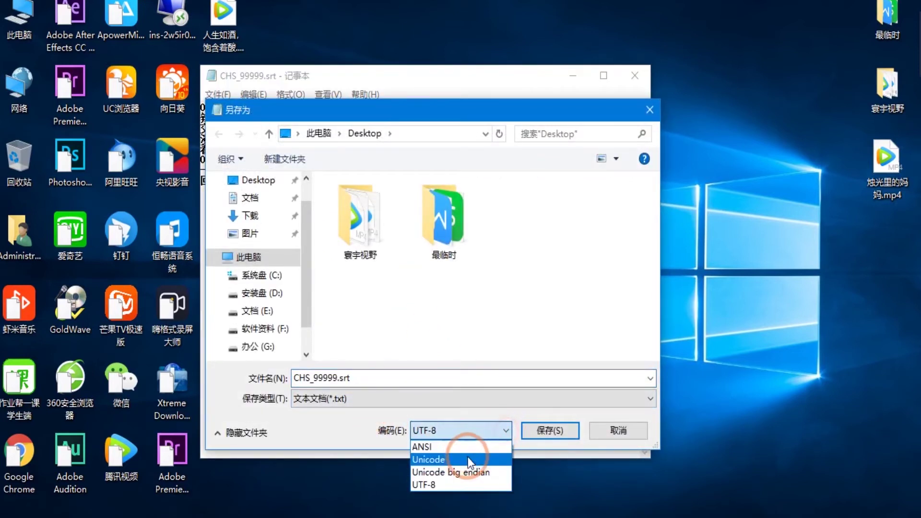
pyautogui.click(426, 485)
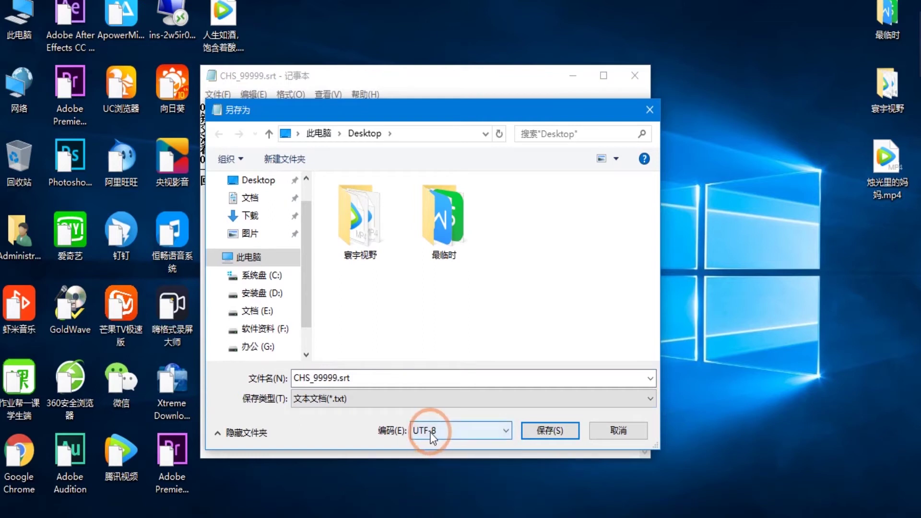
pyautogui.click(372, 379)
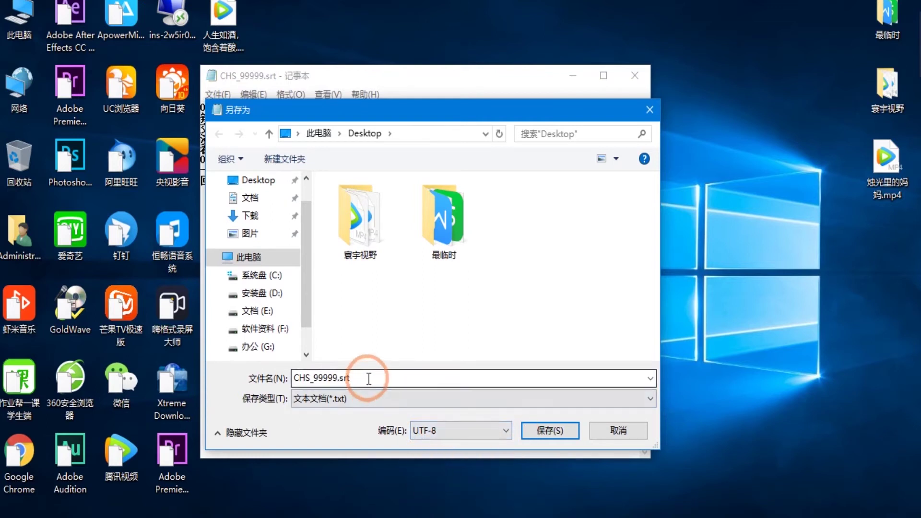
pyautogui.doubleClick(376, 377)
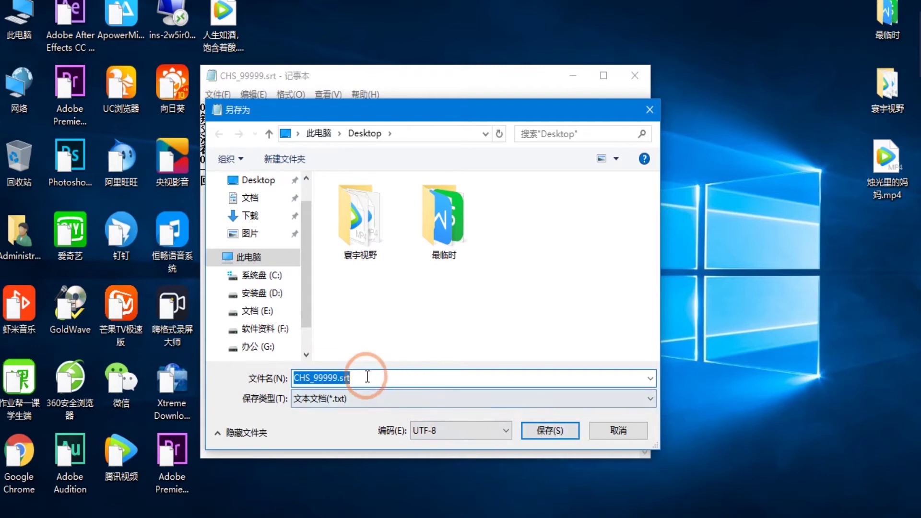
pyautogui.click(295, 379)
pyautogui.write('00')
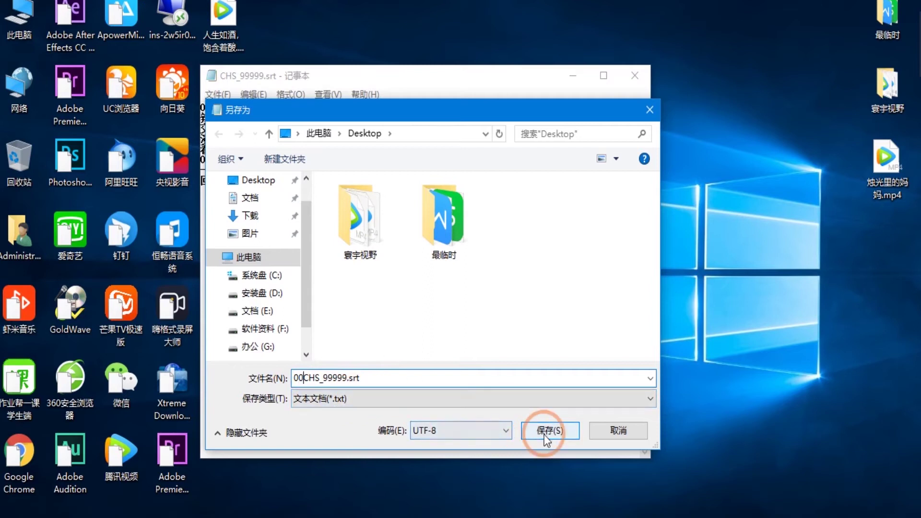
pyautogui.click(532, 428)
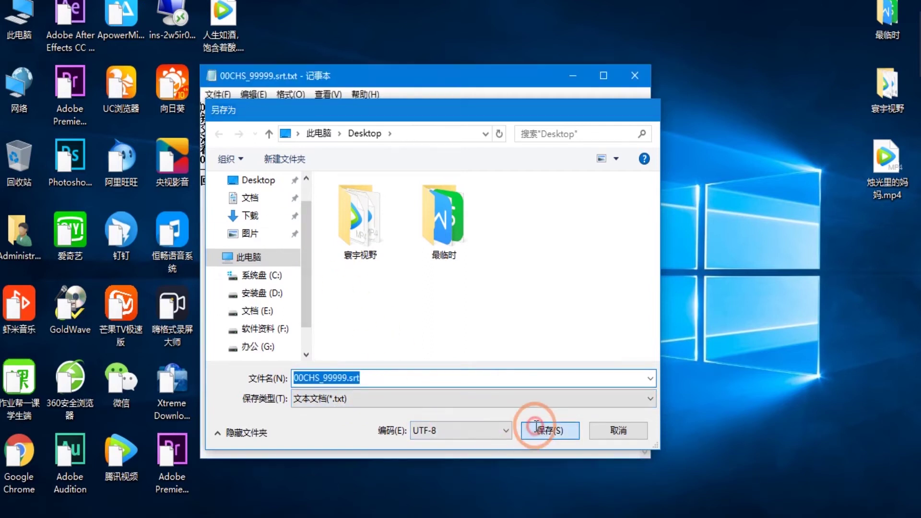
pyautogui.click(632, 76)
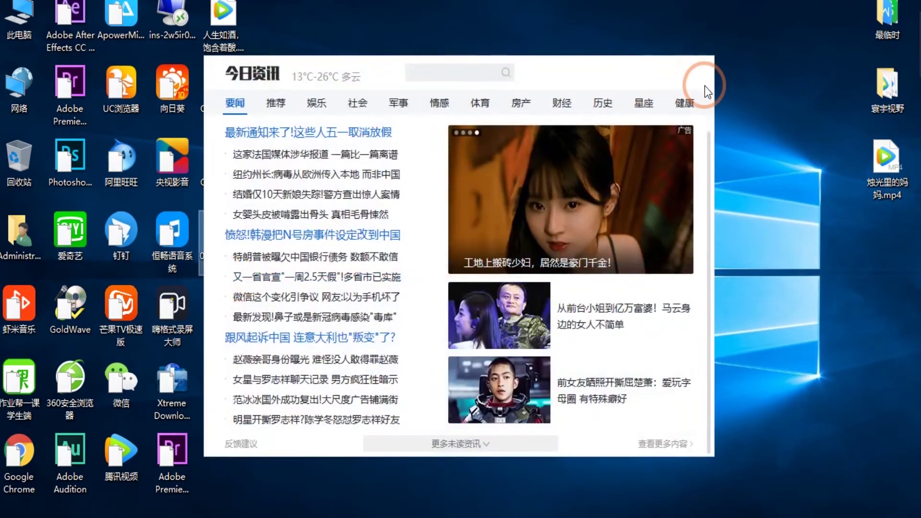
pyautogui.click(699, 73)
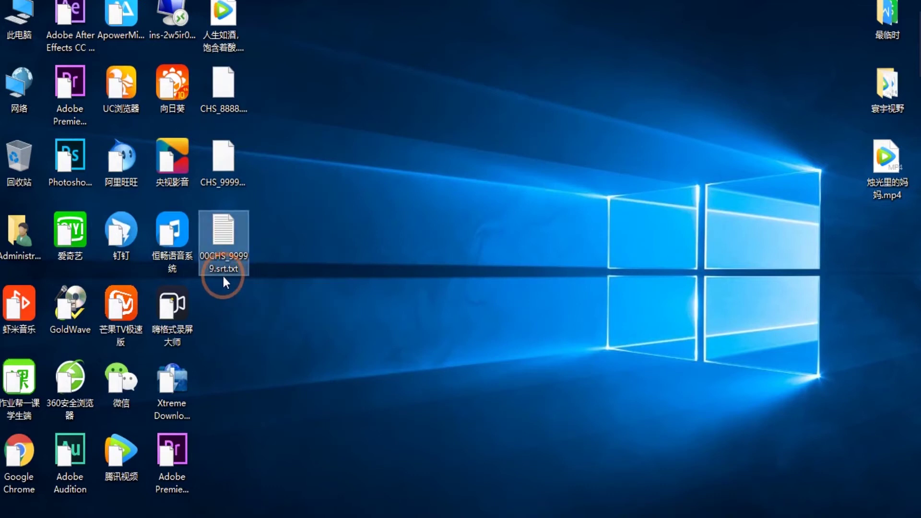
# Rename the saved desktop copy to 00CHS_99999.srt, removing the .txt extension.
pyautogui.click(238, 269)
pyautogui.click(248, 271)
pyautogui.press('BackSpace')
pyautogui.press('BackSpace')
pyautogui.press('BackSpace')
pyautogui.press('BackSpace')
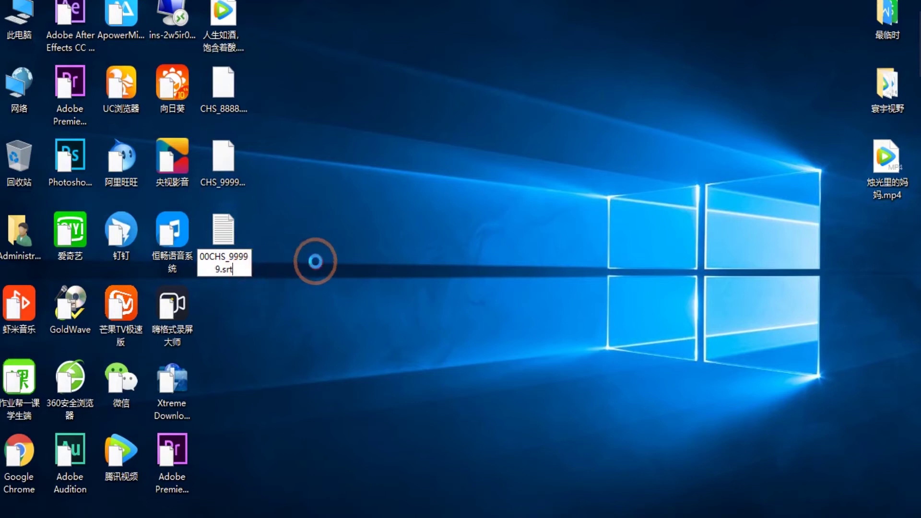
pyautogui.click(315, 262)
pyautogui.click(482, 269)
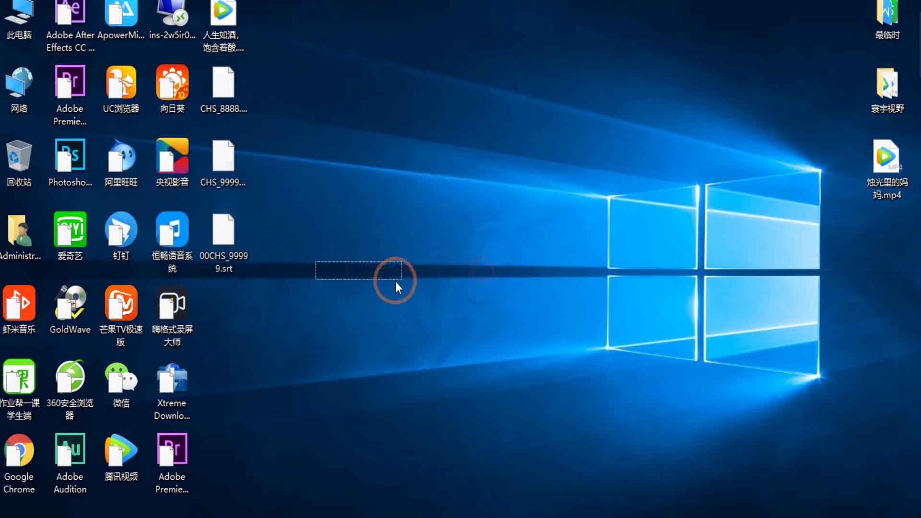
# Switch to the open Premiere Pro project and import 00CHS_99999.srt from the Desktop.
pyautogui.click(221, 238)
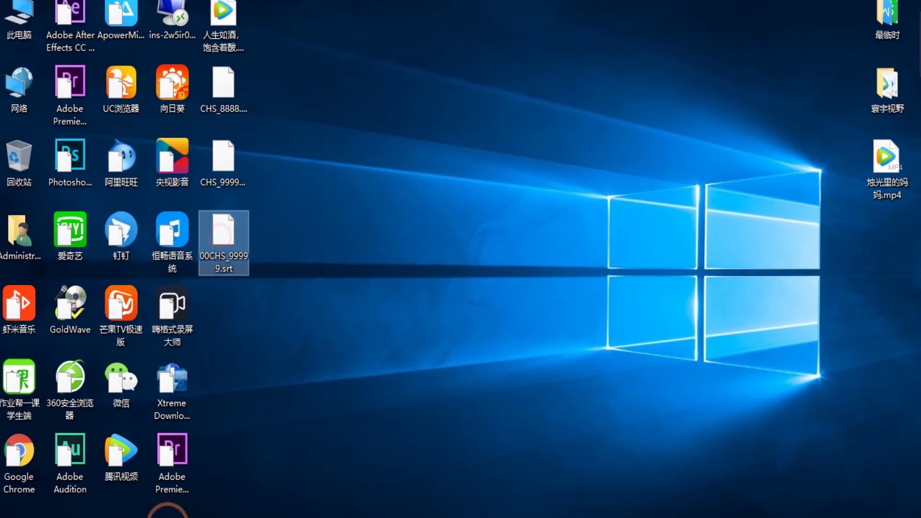
pyautogui.click(159, 517)
pyautogui.click(126, 403)
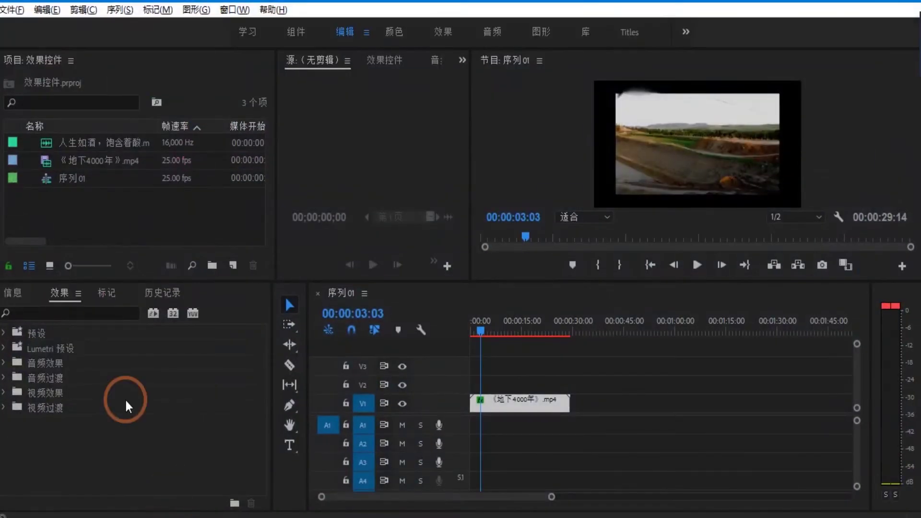
pyautogui.doubleClick(122, 212)
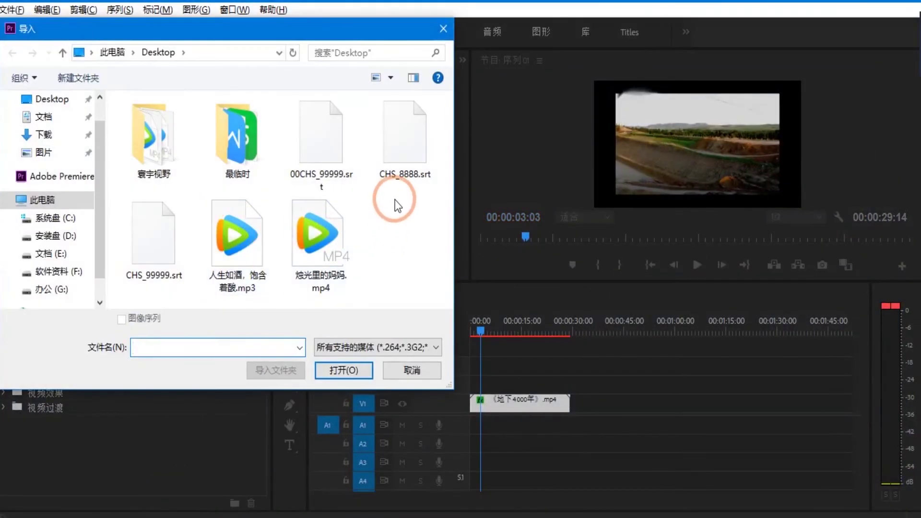
pyautogui.click(337, 150)
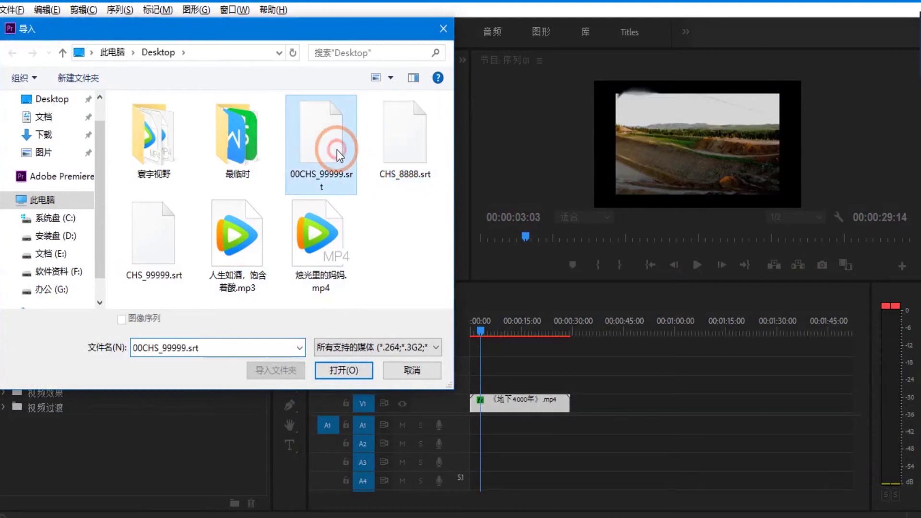
pyautogui.click(343, 371)
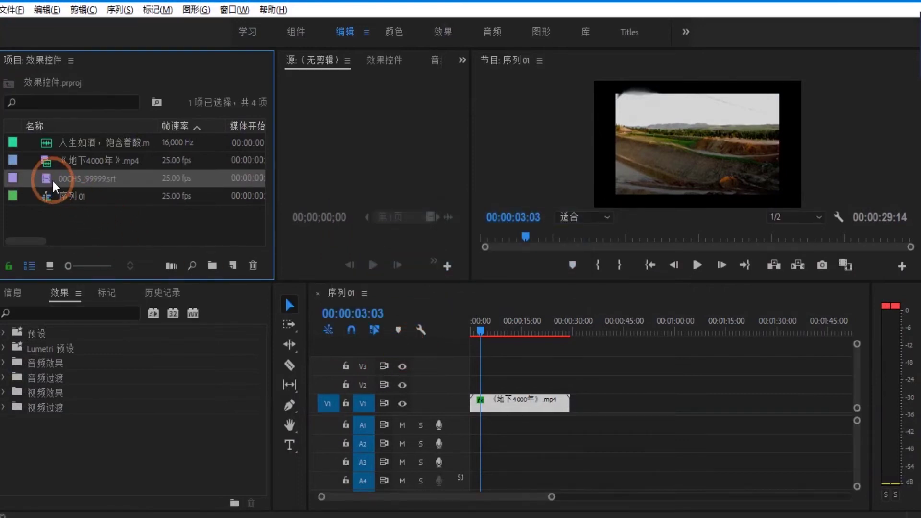
# Place 00CHS_99999.srt on track V2 and the 人生如酒 audio file on track A1, both at the start of 序列 01.
pyautogui.moveTo(48, 178); pyautogui.dragTo(489, 386)
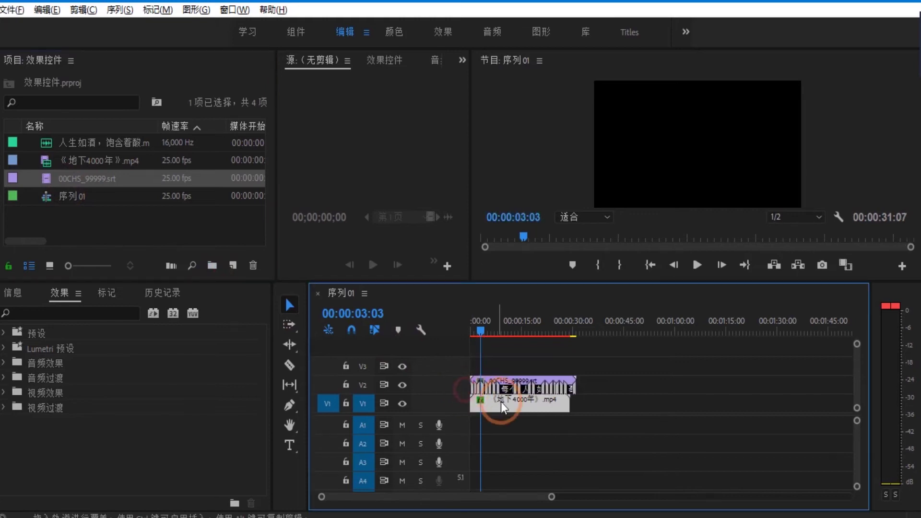
pyautogui.moveTo(486, 330); pyautogui.dragTo(461, 333)
pyautogui.click(122, 233)
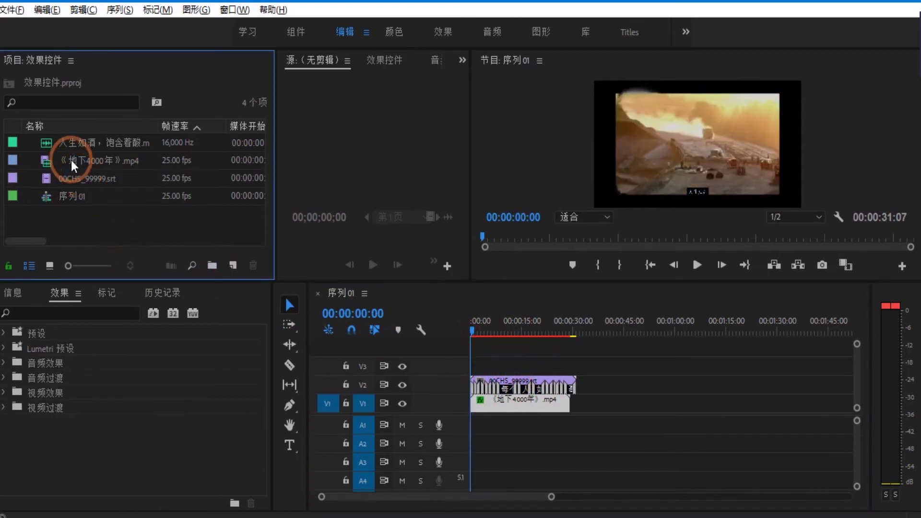
pyautogui.moveTo(51, 142); pyautogui.dragTo(470, 423)
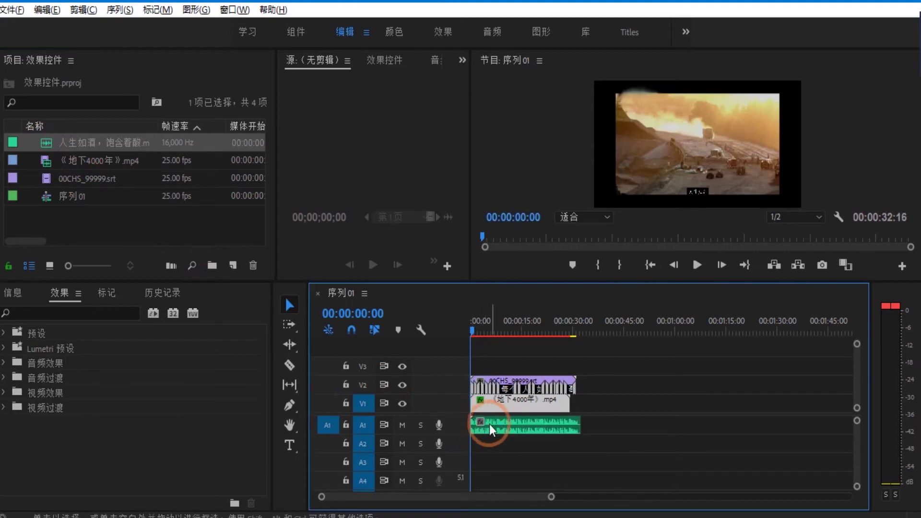
# Play the opening of 序列 01 and examine the individual subtitle segments, leaving the playhead at 00:00:02:13.
pyautogui.press('space')
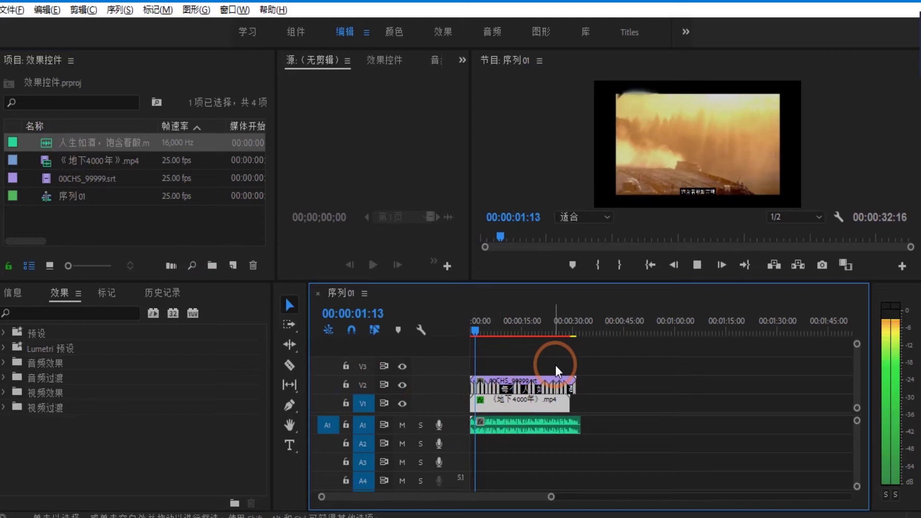
pyautogui.press('space')
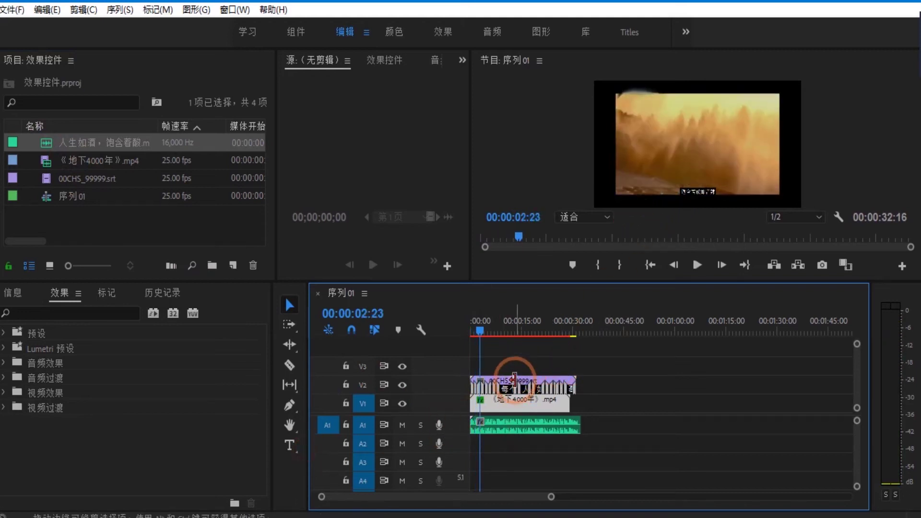
pyautogui.click(511, 380)
pyautogui.click(508, 402)
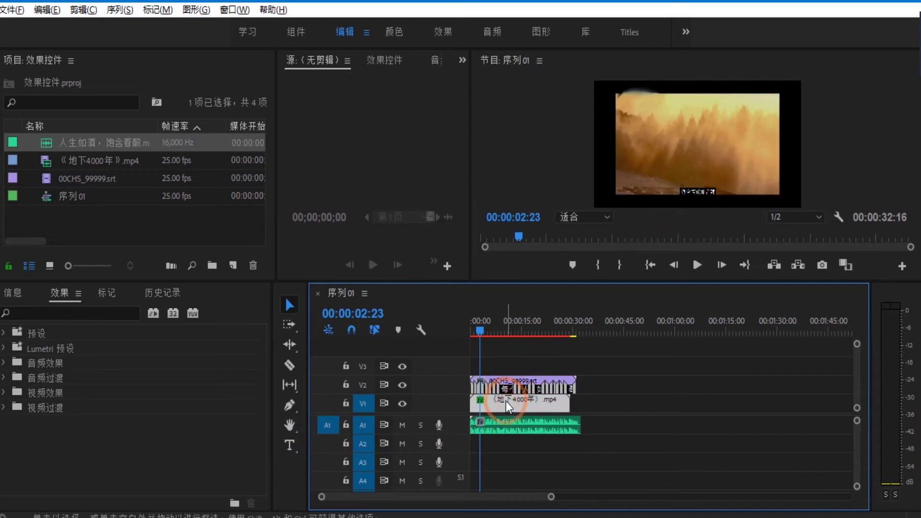
pyautogui.scroll(10, 506, 402)
pyautogui.moveTo(394, 497); pyautogui.dragTo(350, 496)
pyautogui.click(545, 329)
pyautogui.moveTo(545, 329)
pyautogui.mouseDown()
pyautogui.moveTo(515, 335)
pyautogui.moveTo(542, 336)
pyautogui.mouseUp()
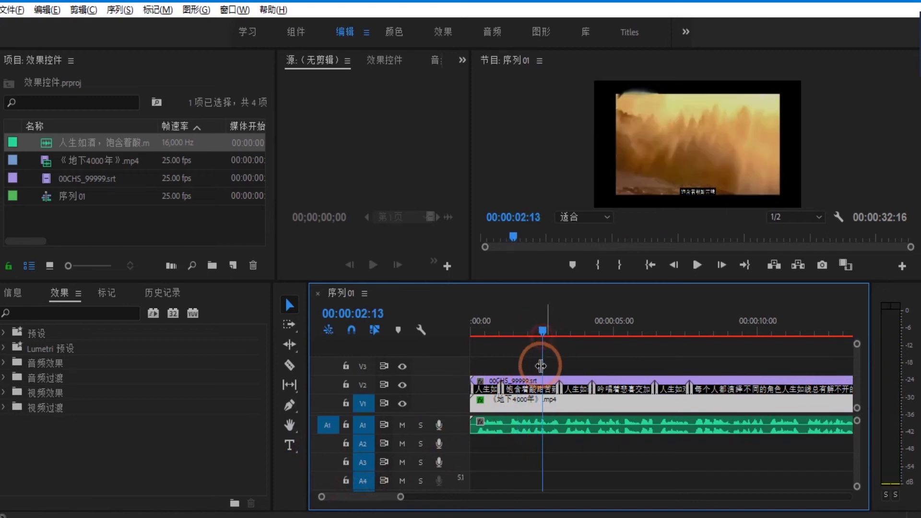
pyautogui.click(402, 446)
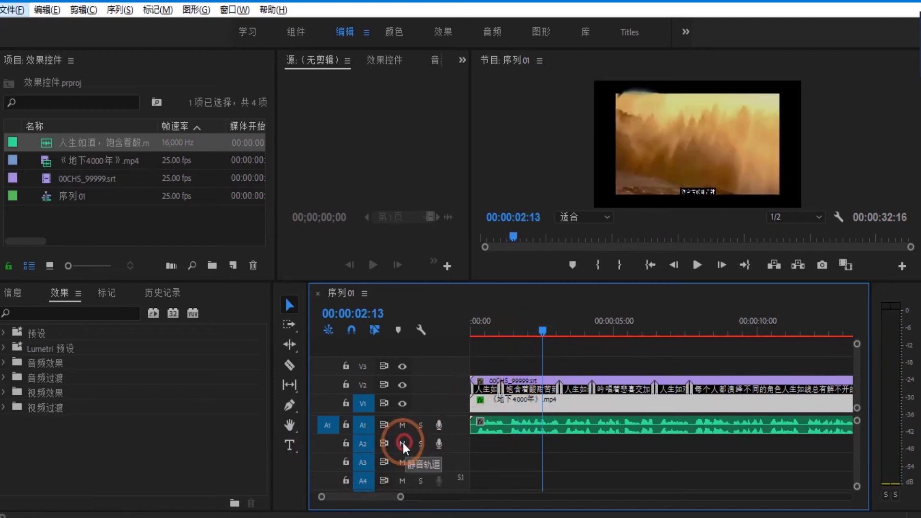
pyautogui.press('alt')
pyautogui.moveTo(509, 399); pyautogui.dragTo(557, 393)
pyautogui.moveTo(571, 397); pyautogui.dragTo(643, 397)
pyautogui.click(23, 439)
pyautogui.click(25, 443)
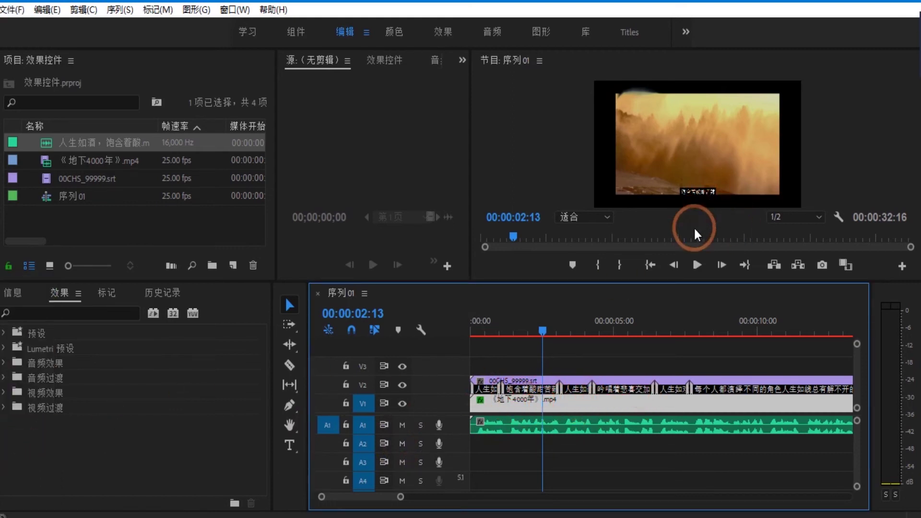
# Open the 00CHS_99999.srt clip for caption editing and confirm white (FFFFFF) as the text colour of the first caption, 人生如酒.
pyautogui.doubleClick(578, 384)
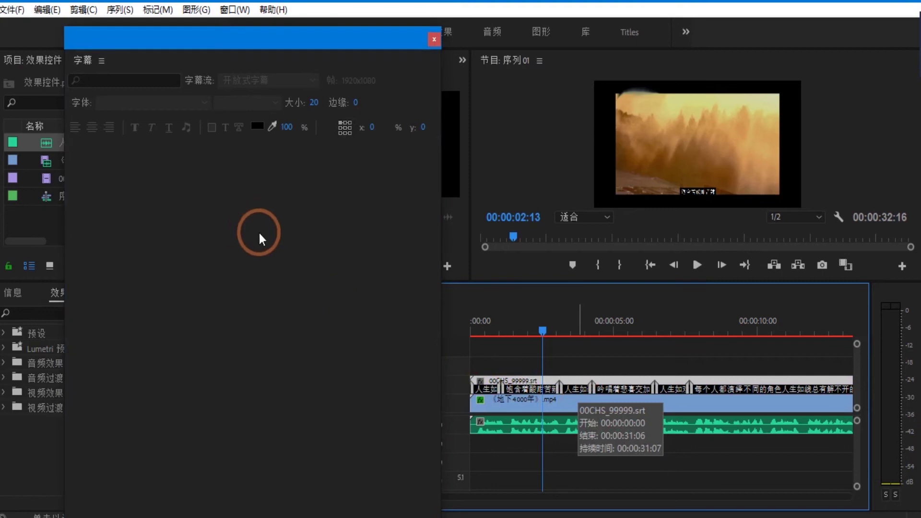
pyautogui.click(297, 164)
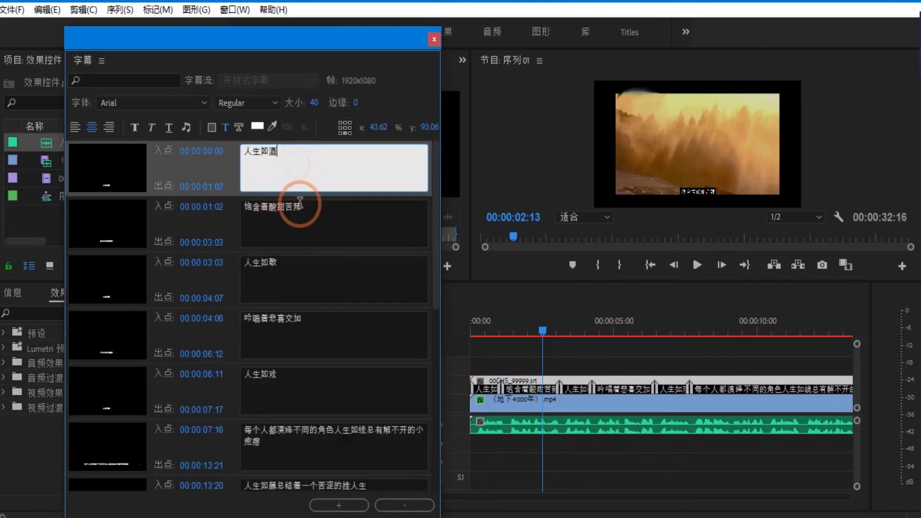
pyautogui.click(300, 204)
pyautogui.click(238, 131)
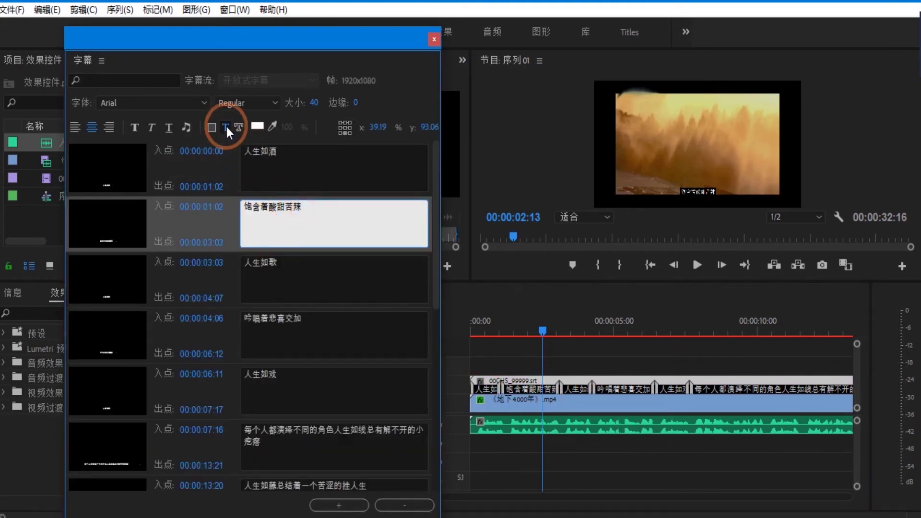
pyautogui.click(260, 154)
pyautogui.click(262, 127)
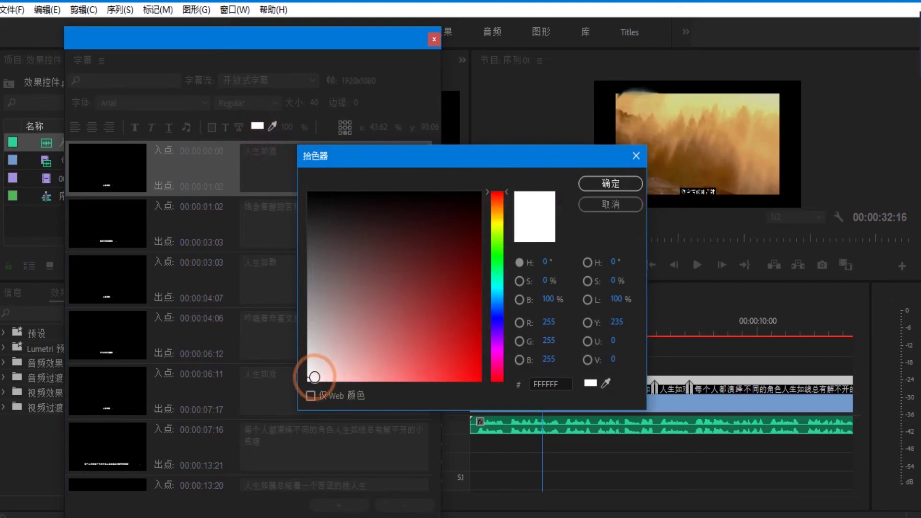
pyautogui.click(611, 184)
pyautogui.click(332, 164)
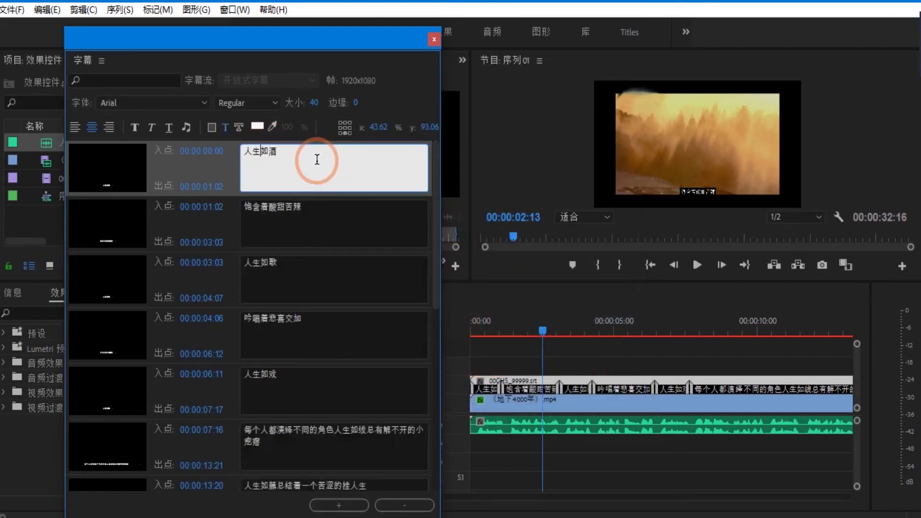
pyautogui.click(294, 122)
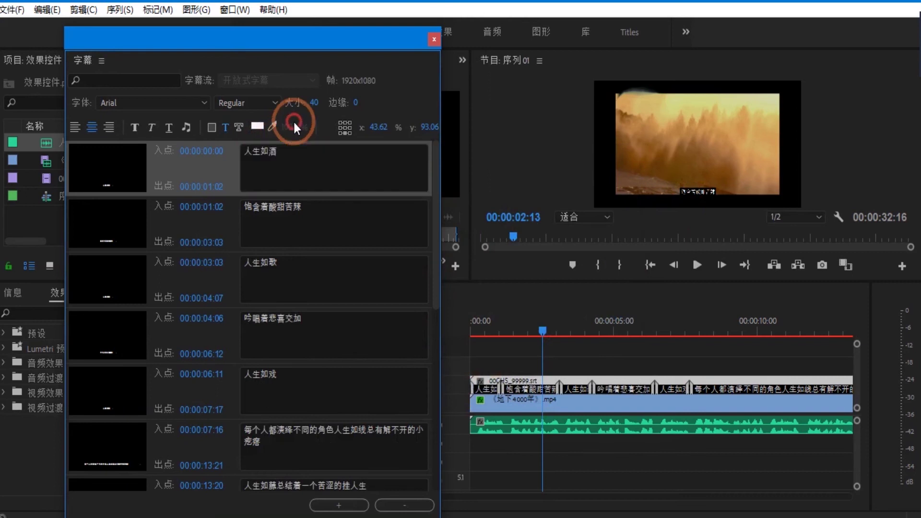
# Set the background opacity of the first caption, 人生如酒, to 0% and check it near the start of the sequence.
pyautogui.click(212, 127)
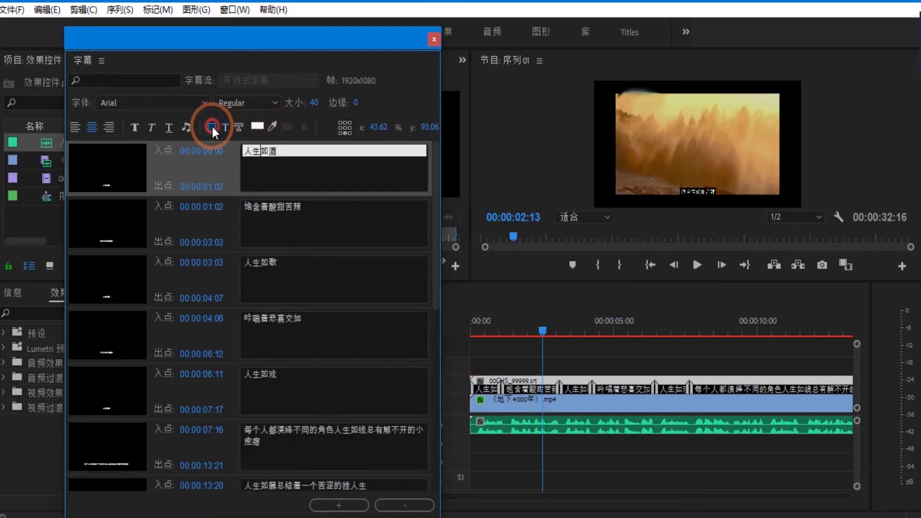
pyautogui.click(287, 128)
pyautogui.moveTo(287, 127); pyautogui.dragTo(195, 144)
pyautogui.click(286, 156)
pyautogui.click(497, 295)
pyautogui.click(529, 337)
pyautogui.moveTo(544, 332); pyautogui.dragTo(477, 344)
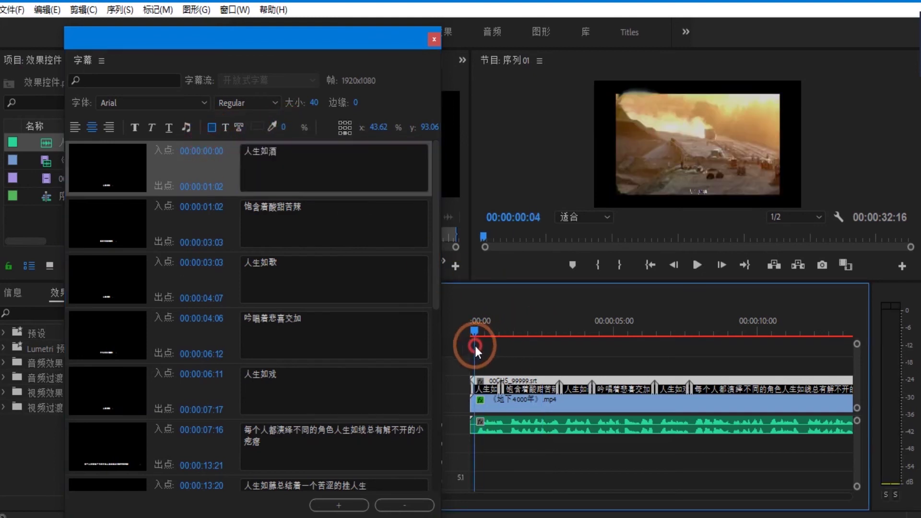
# Circle the first caption in the program preview with the red annotation pen, and clear the drawing.
pyautogui.click(0, 380)
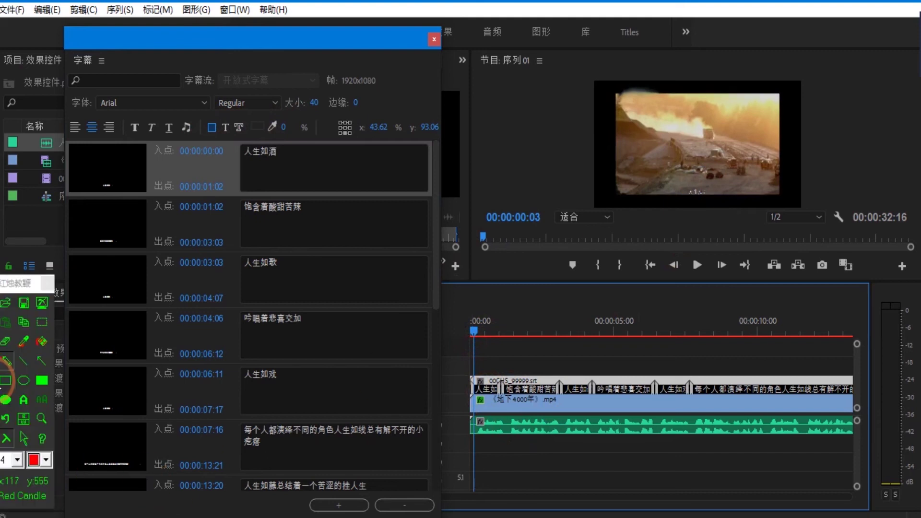
pyautogui.moveTo(720, 169)
pyautogui.mouseDown()
pyautogui.moveTo(685, 193)
pyautogui.moveTo(705, 161)
pyautogui.mouseUp()
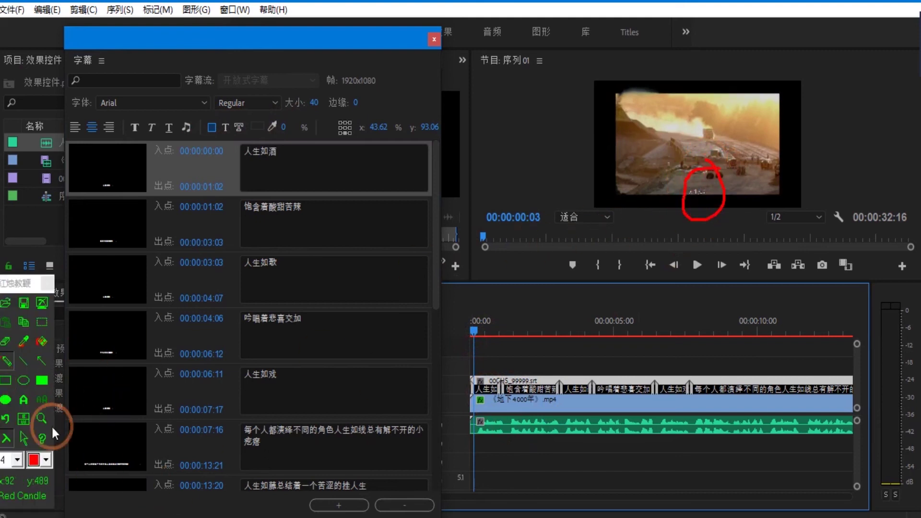
pyautogui.click(27, 443)
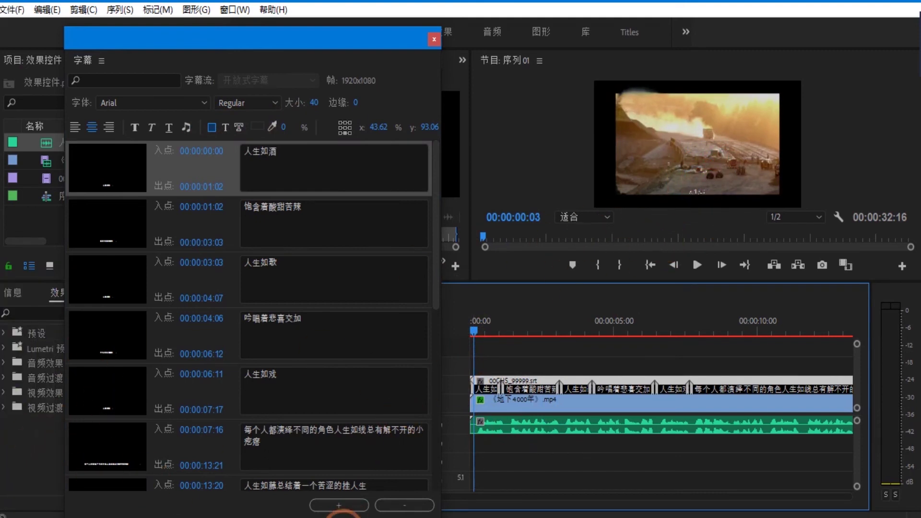
# Check the second caption's background at 00:00:02:08 and close the caption editor.
pyautogui.moveTo(475, 330); pyautogui.dragTo(537, 330)
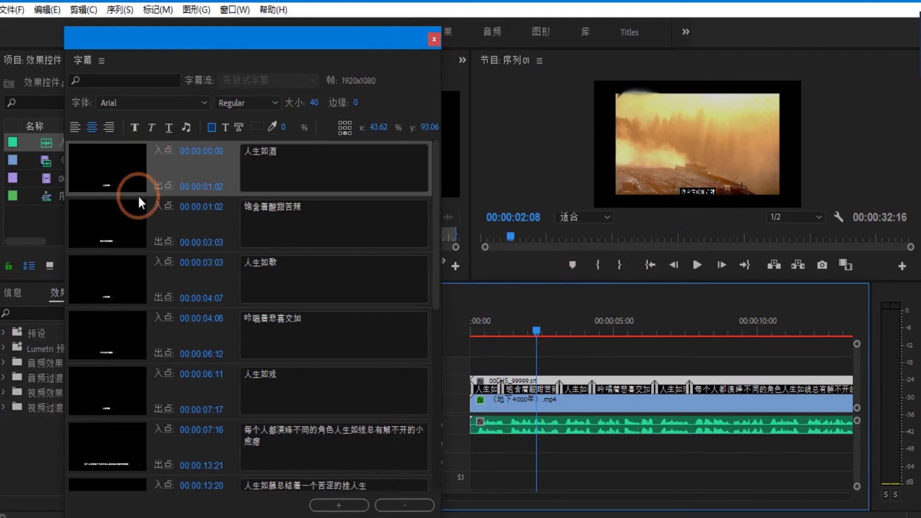
pyautogui.click(434, 71)
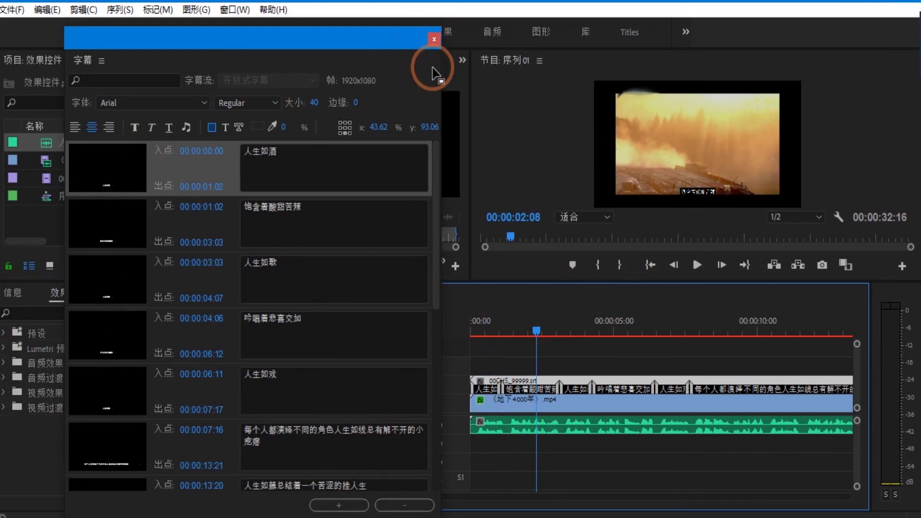
pyautogui.click(435, 39)
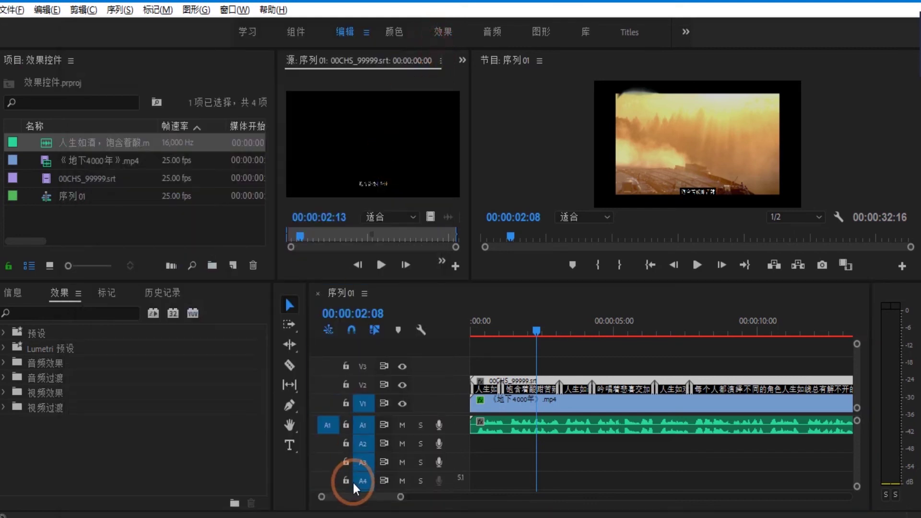
# Play 序列 01 from the beginning to about 00:00:10:03 to check the subtitles against the audio.
pyautogui.click(353, 483)
pyautogui.press('Home')
pyautogui.click(560, 306)
pyautogui.press('space')
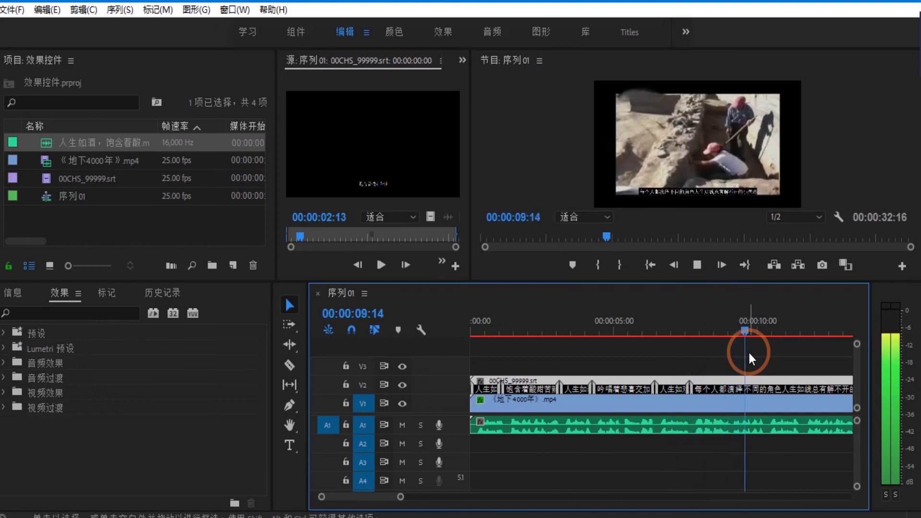
pyautogui.press('space')
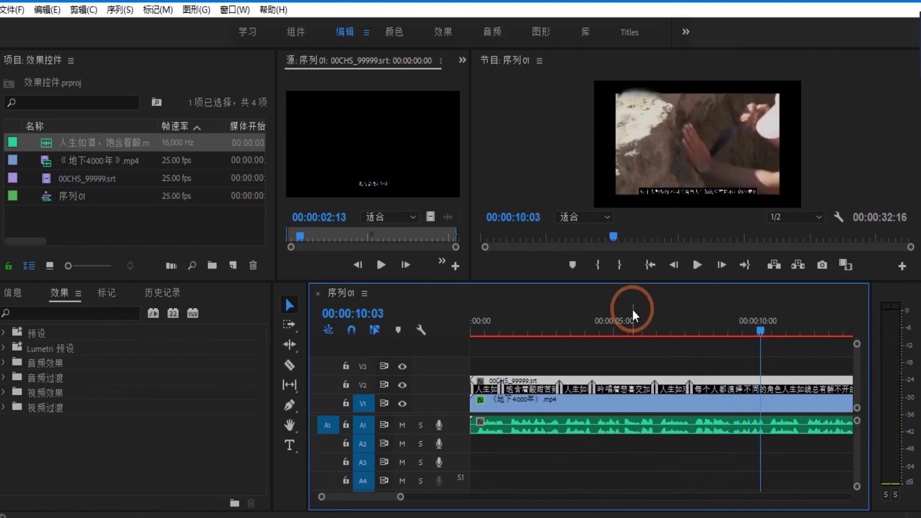
# Annotate the screen in red with a circled "srt", a line across the subtitle clip and handwritten notes over the program preview.
pyautogui.click(317, 349)
pyautogui.click(1, 389)
pyautogui.moveTo(344, 238)
pyautogui.mouseDown()
pyautogui.moveTo(320, 260)
pyautogui.moveTo(315, 294)
pyautogui.moveTo(359, 245)
pyautogui.moveTo(408, 274)
pyautogui.moveTo(391, 261)
pyautogui.mouseUp()
pyautogui.moveTo(374, 246); pyautogui.dragTo(411, 244)
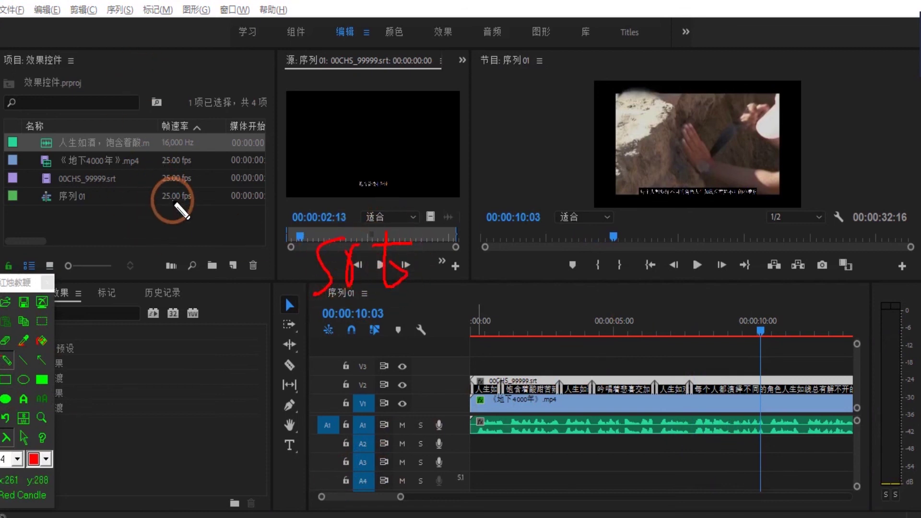
pyautogui.moveTo(550, 387); pyautogui.dragTo(692, 387)
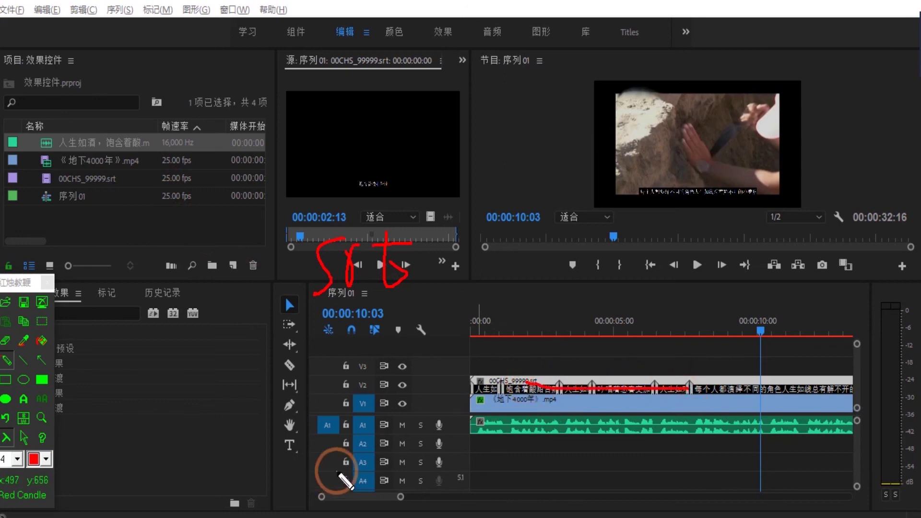
pyautogui.moveTo(257, 308); pyautogui.dragTo(300, 253)
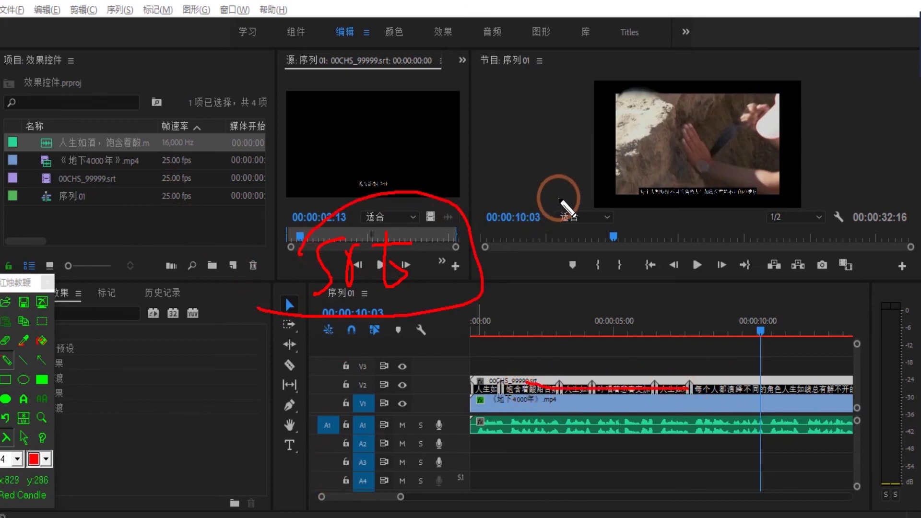
pyautogui.moveTo(557, 176)
pyautogui.mouseDown()
pyautogui.moveTo(581, 171)
pyautogui.moveTo(582, 190)
pyautogui.moveTo(609, 167)
pyautogui.moveTo(607, 191)
pyautogui.moveTo(624, 161)
pyautogui.moveTo(646, 161)
pyautogui.mouseUp()
pyautogui.moveTo(633, 188); pyautogui.dragTo(633, 212)
pyautogui.moveTo(683, 179)
pyautogui.mouseDown()
pyautogui.moveTo(706, 178)
pyautogui.moveTo(734, 156)
pyautogui.mouseUp()
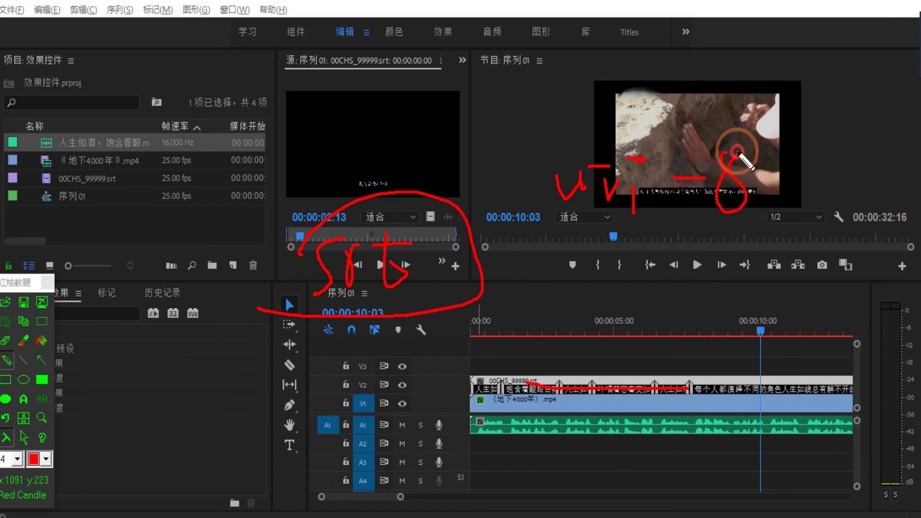
pyautogui.click(23, 438)
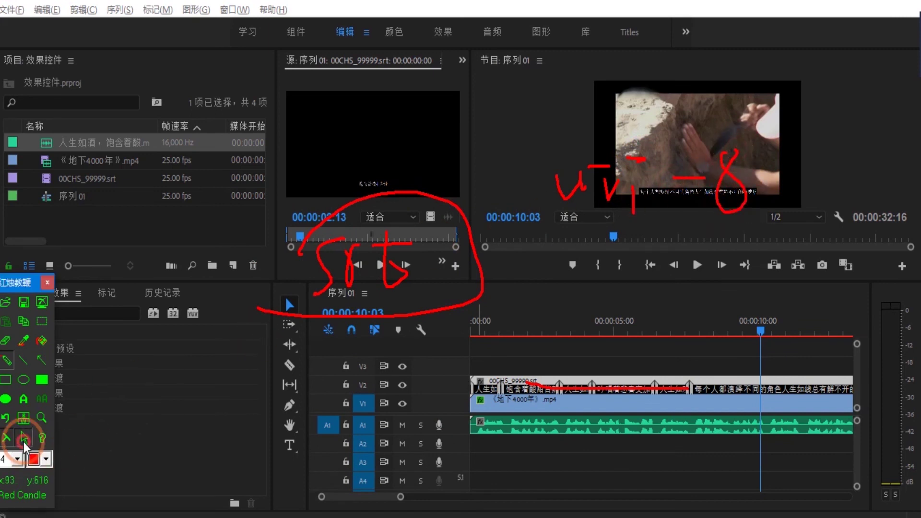